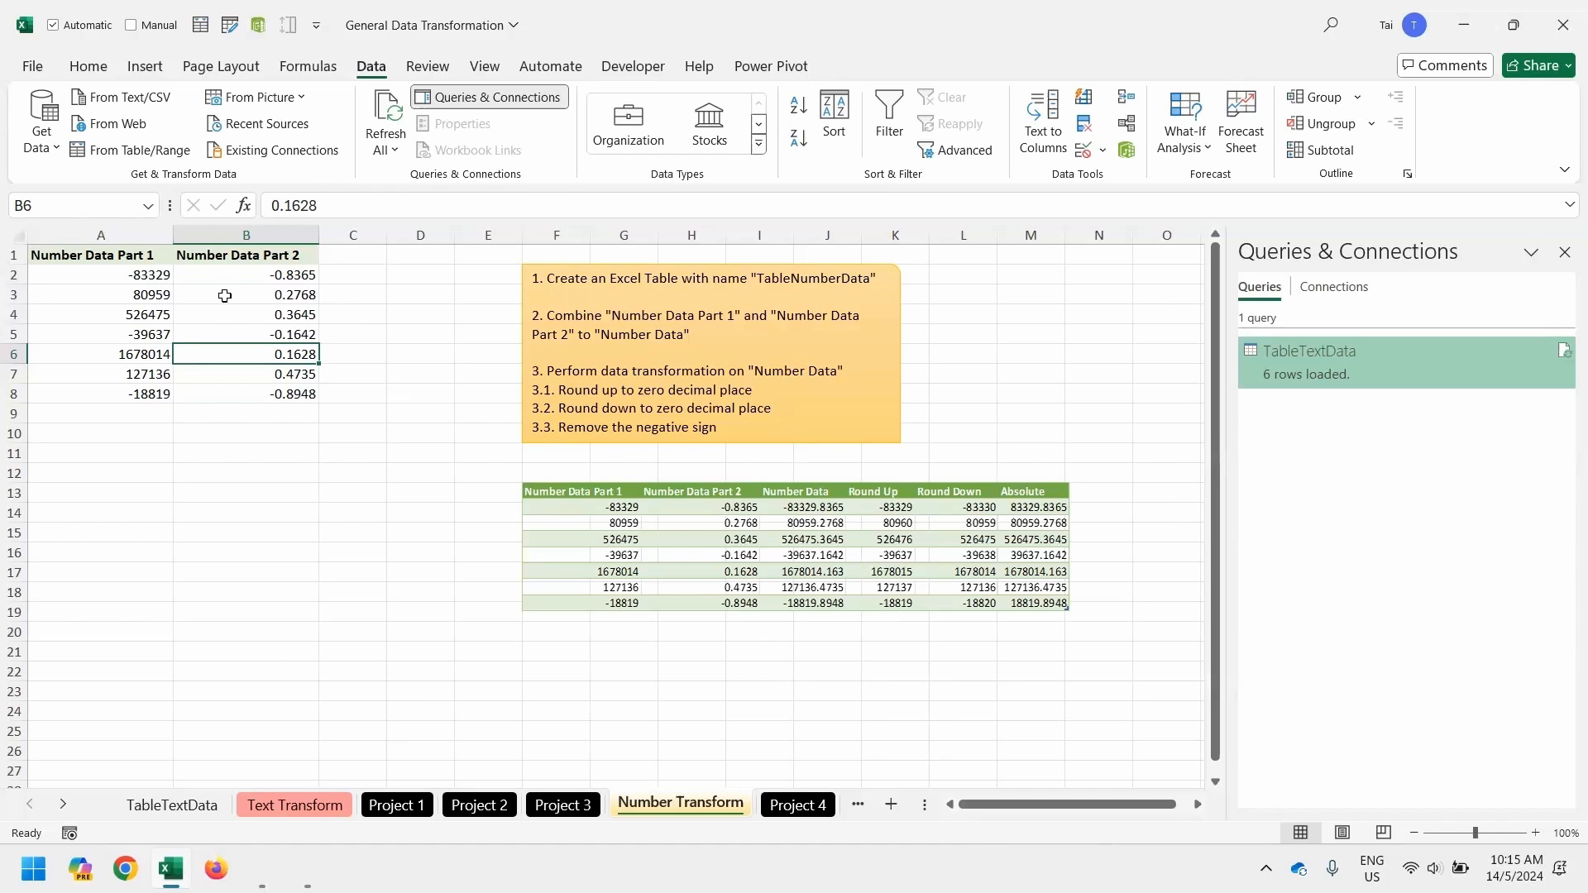
- Convert the Number Data Part 1 and Part 2 range into an Excel table with headers and name it TableNumberData
{"action": "key", "text": "ctrl+t"}
{"action": "key", "text": "Return"}
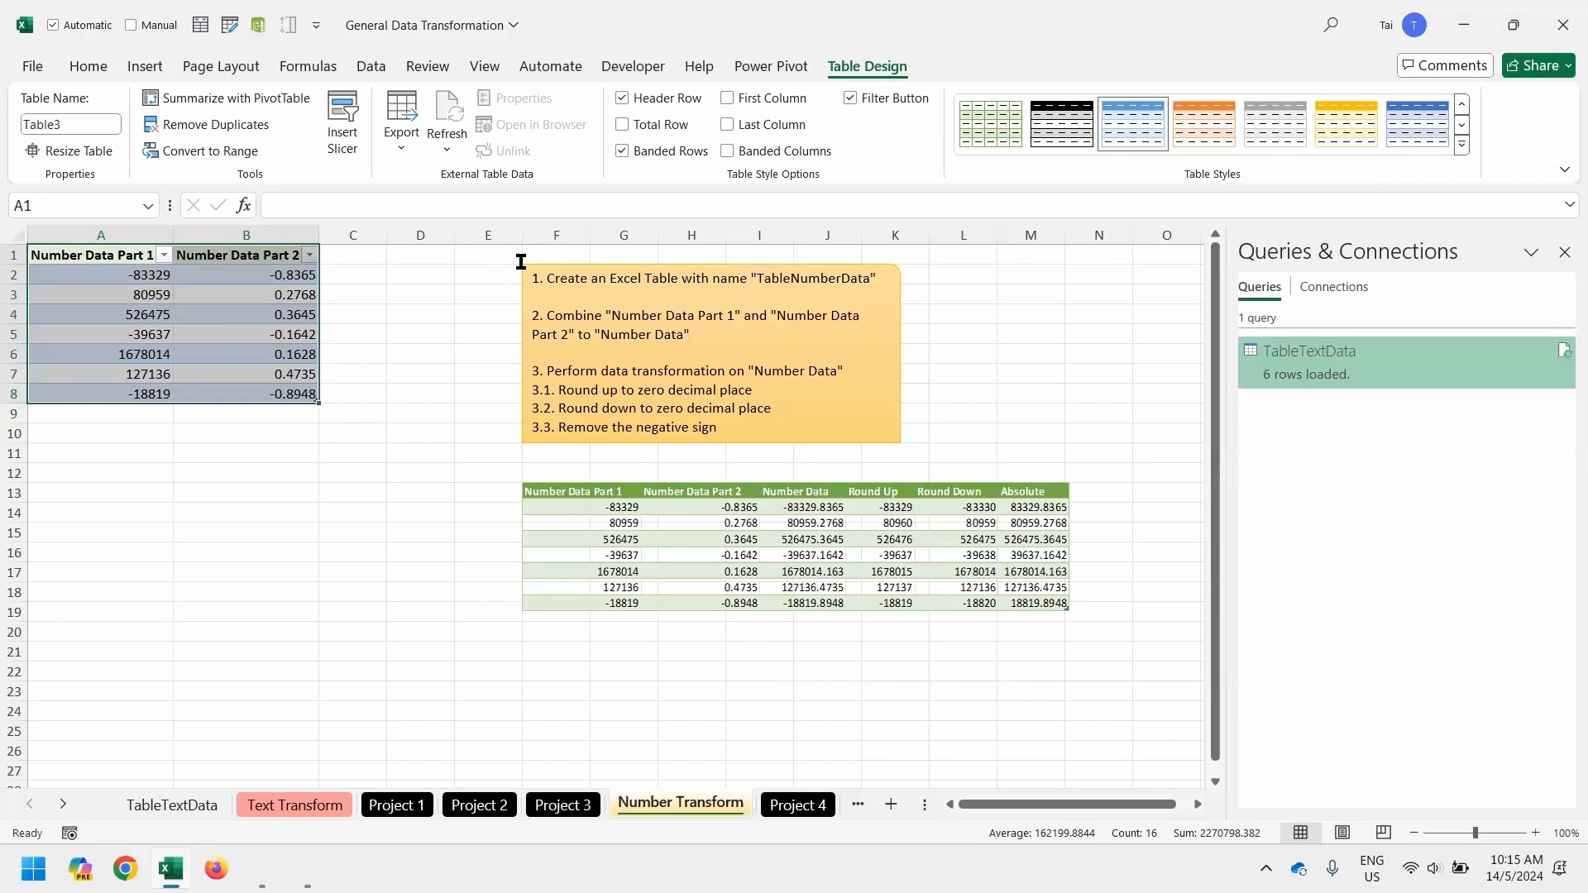
{"action": "left_click", "coordinate": [76, 124]}
{"action": "key", "text": "BackSpace"}
{"action": "type", "text": "NumberData"}
{"action": "key", "text": "Return"}
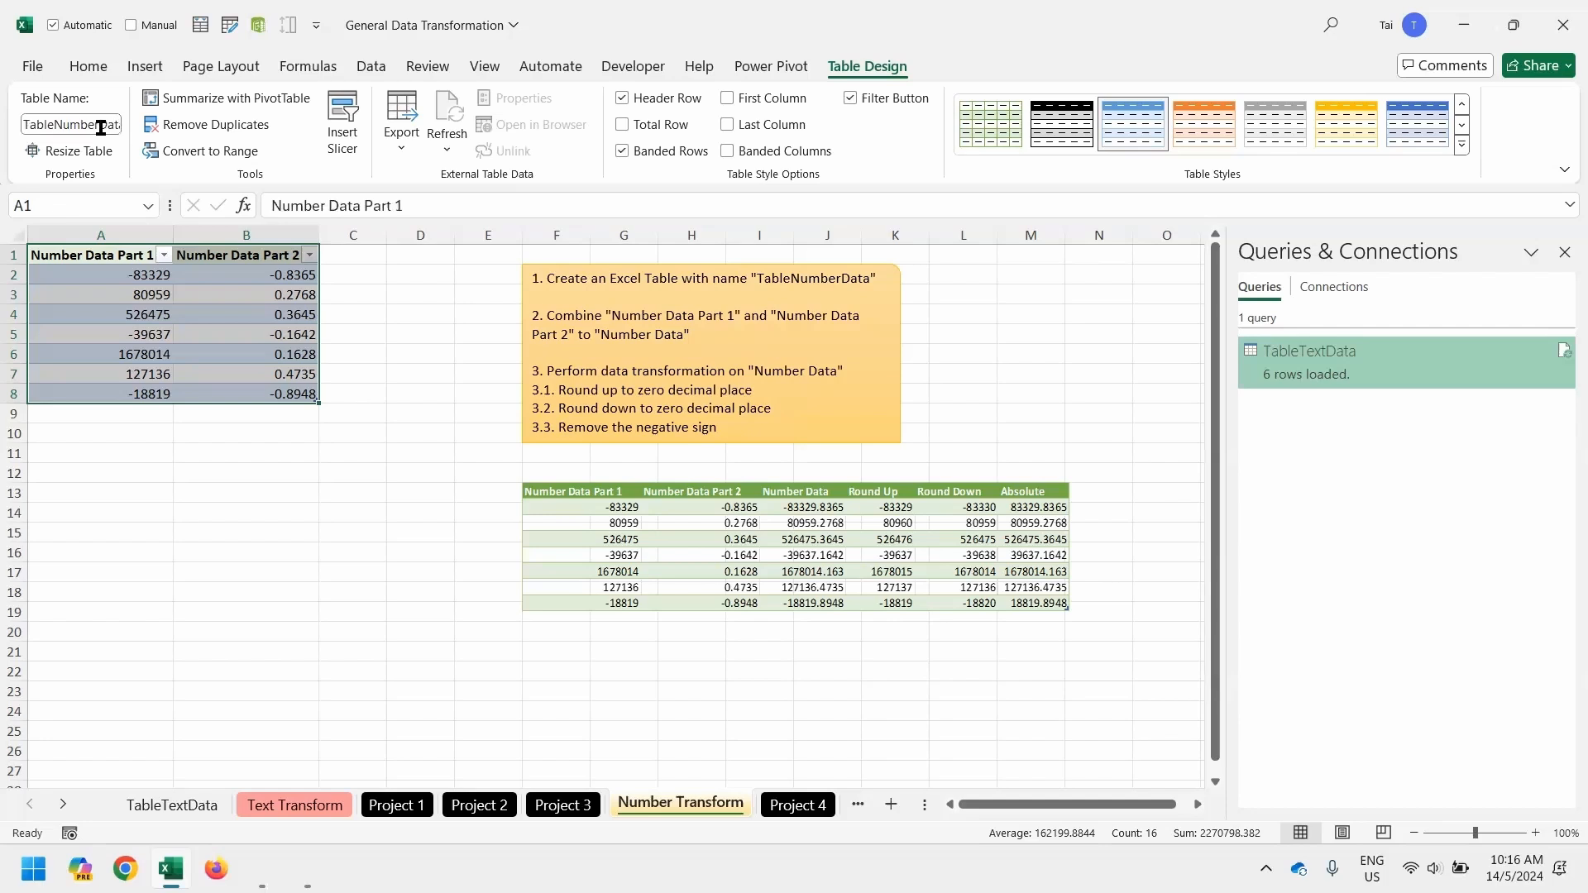
- Load TableNumberData into the Power Query Editor as a new query
{"action": "left_click", "coordinate": [370, 69]}
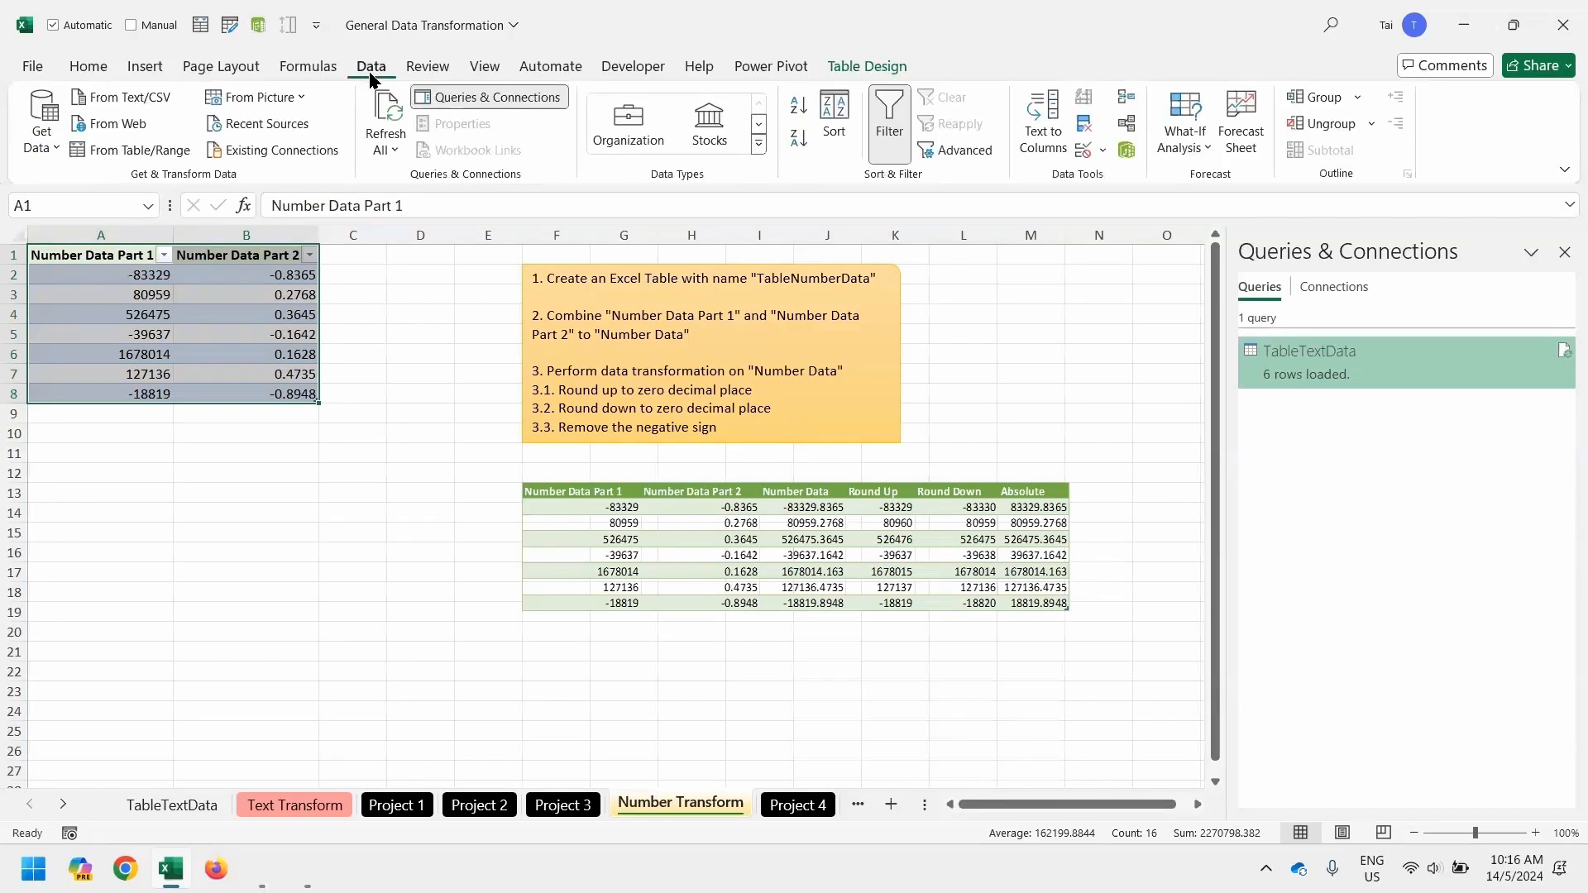
{"action": "left_click", "coordinate": [152, 158]}
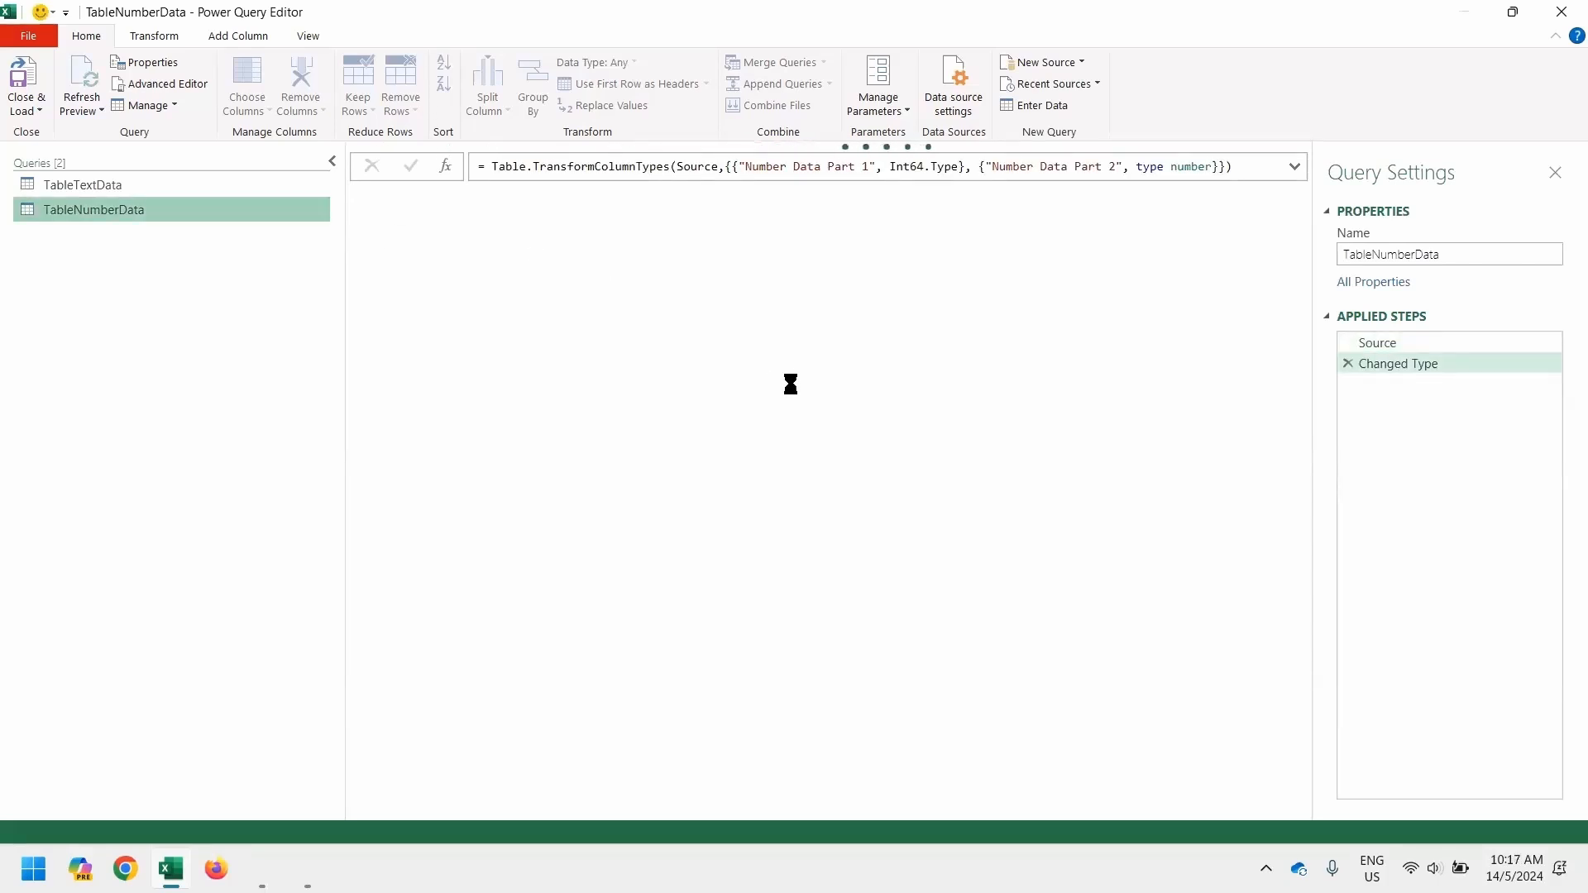
- Start a custom column in the TableNumberData query and name it "Number Data"
{"action": "left_click", "coordinate": [240, 36]}
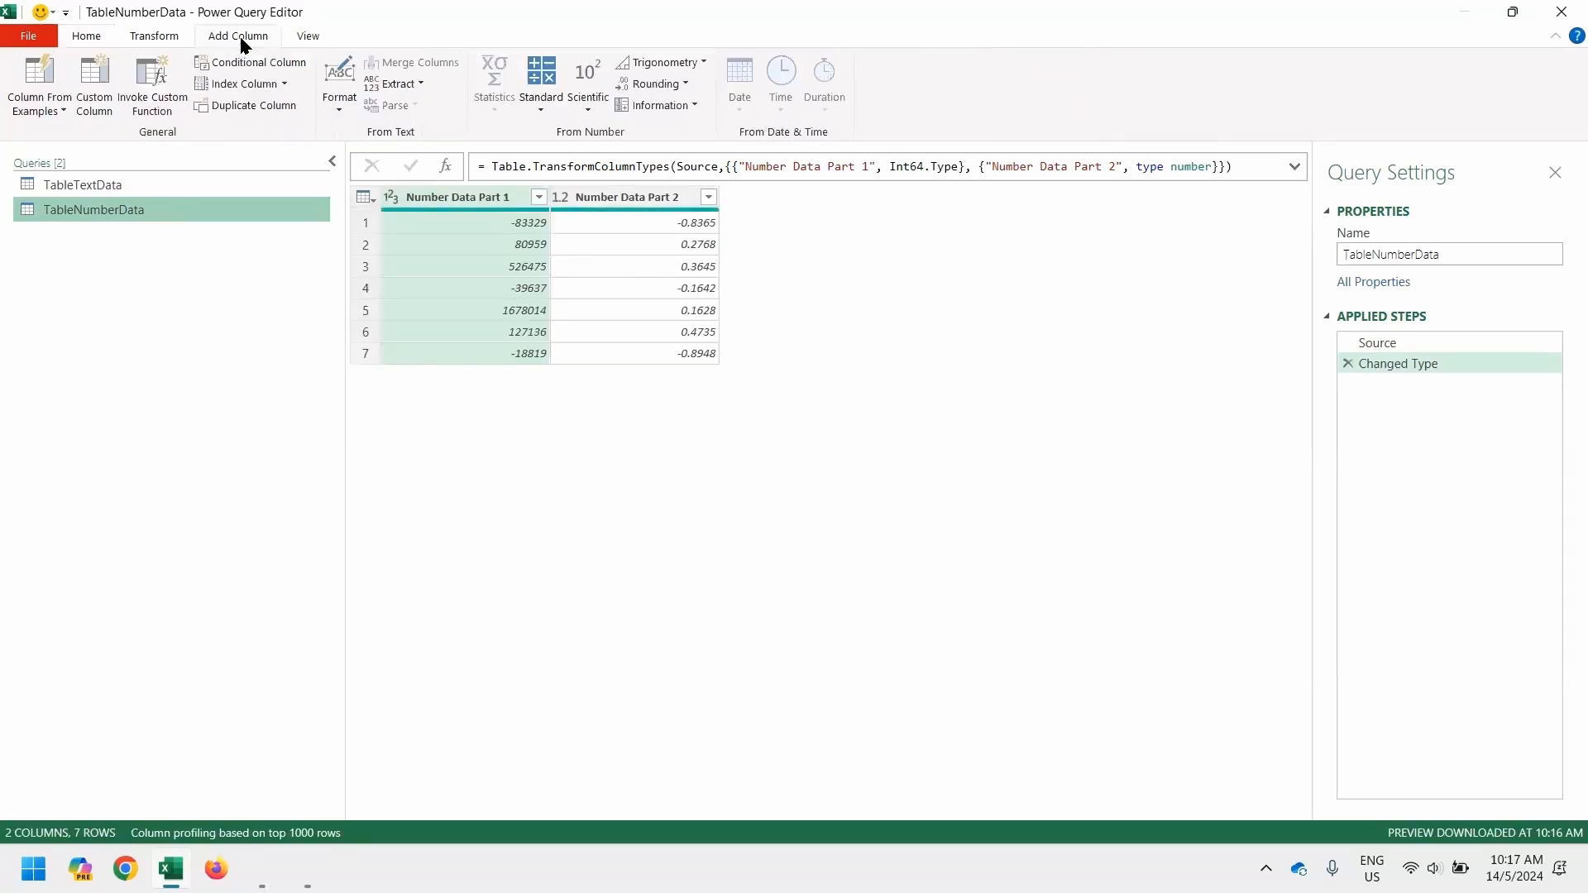
{"action": "left_click", "coordinate": [96, 104]}
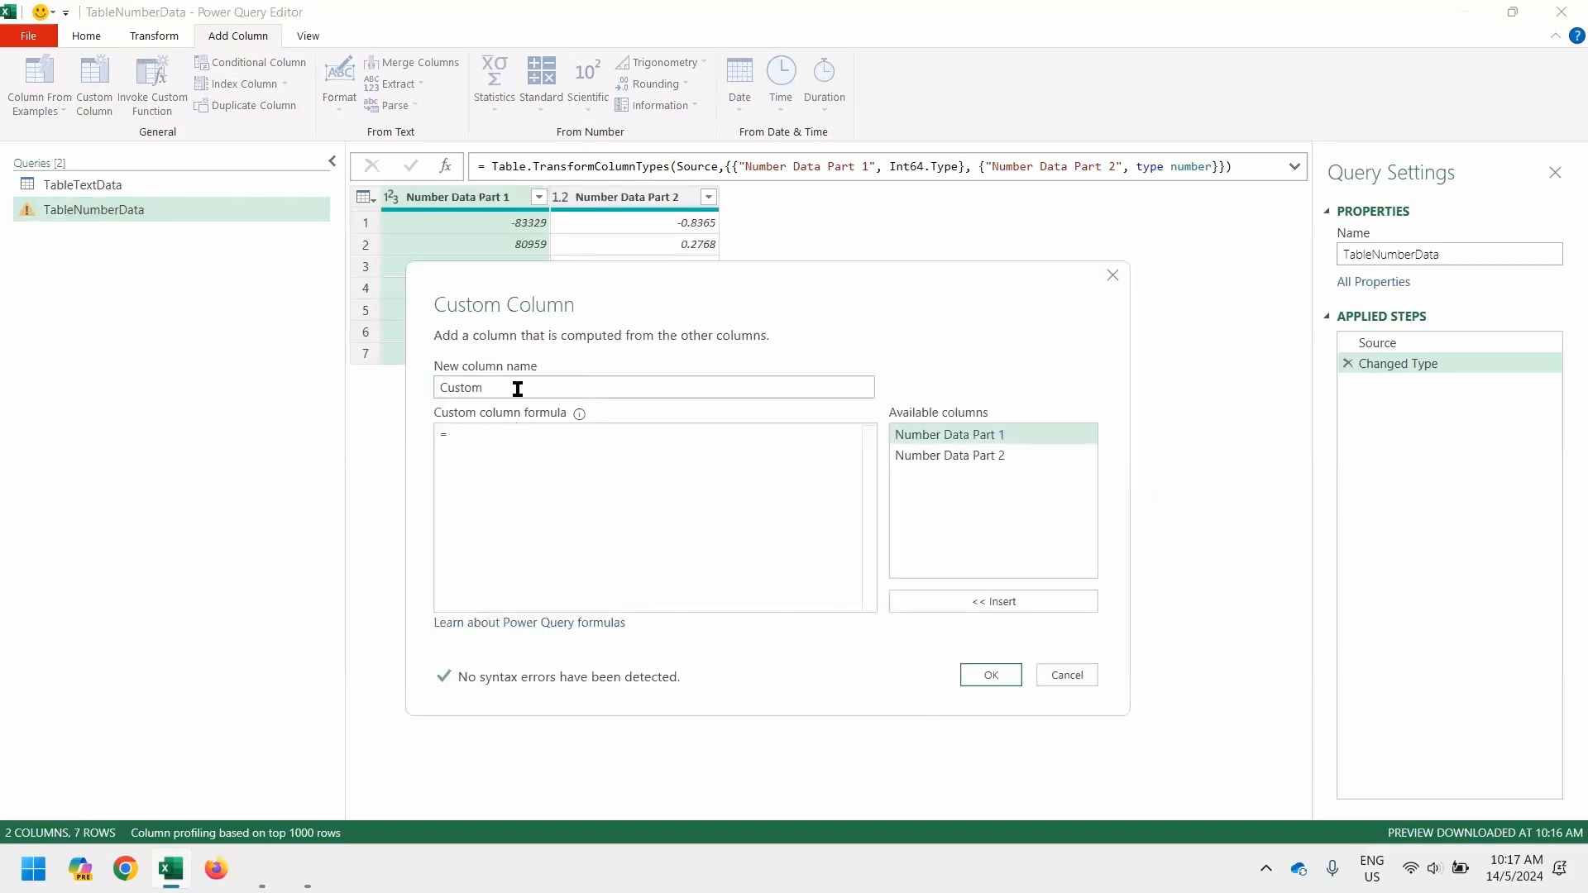
{"action": "double_click", "coordinate": [518, 389]}
{"action": "type", "text": "Number Data"}
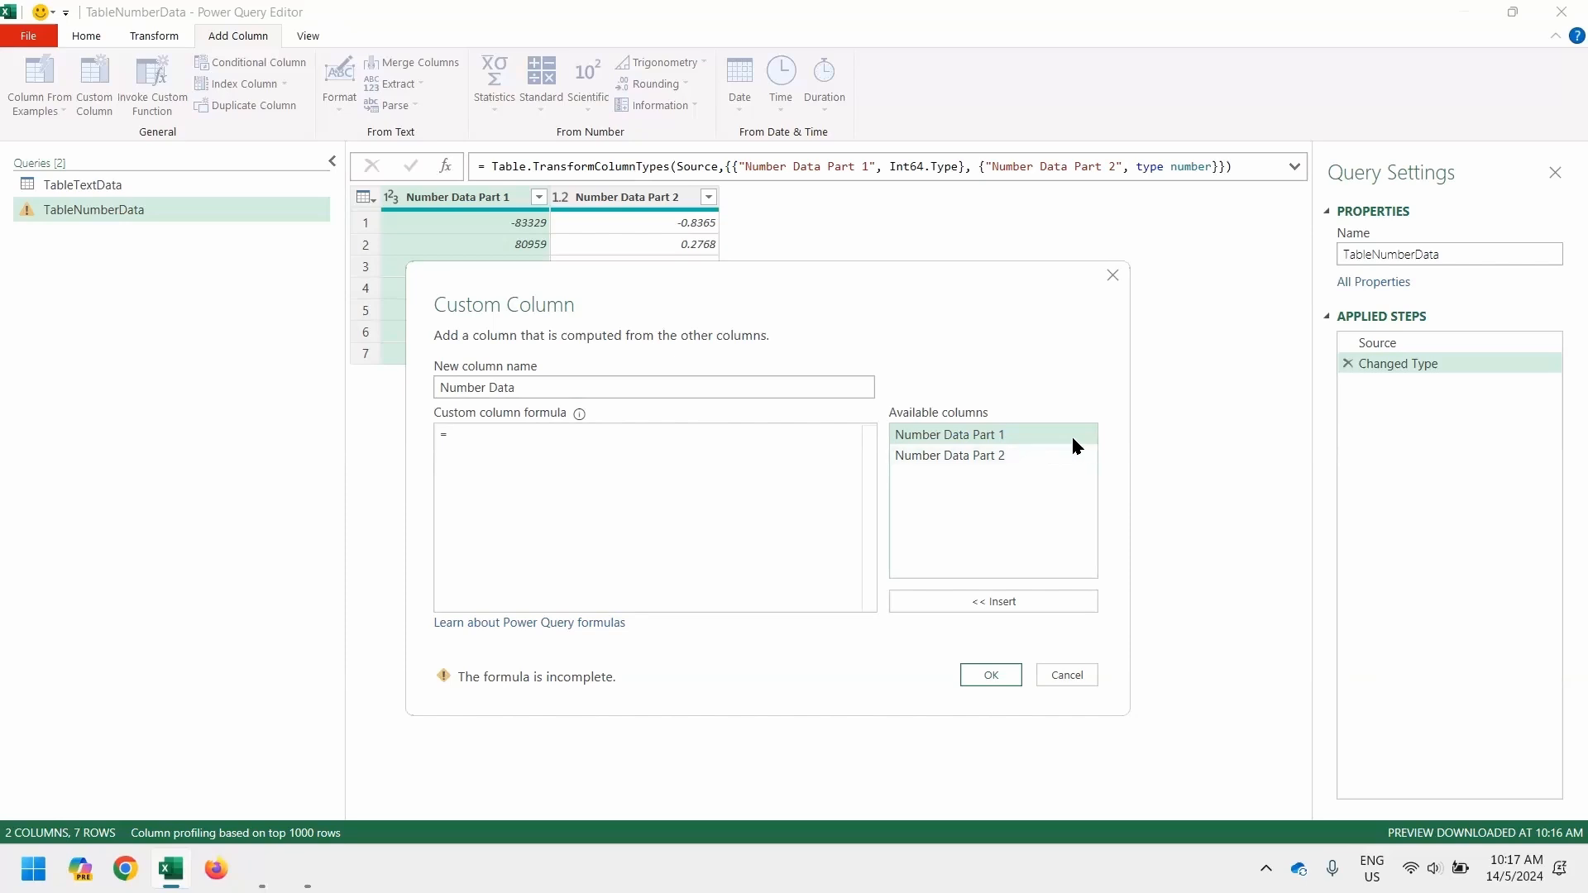
{"action": "double_click", "coordinate": [1009, 435]}
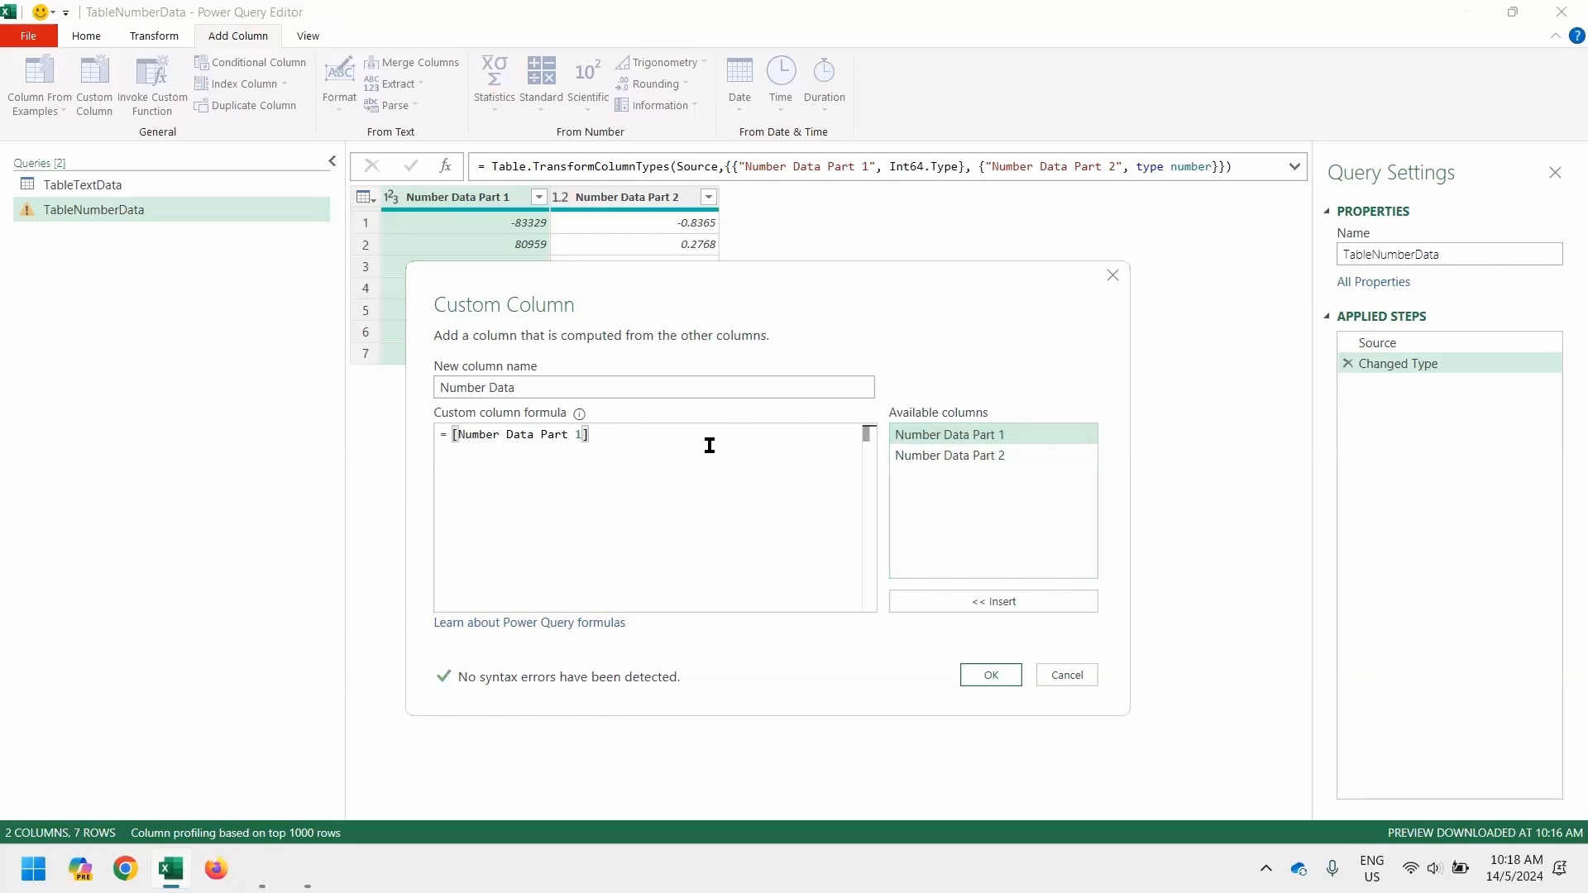
{"action": "type", "text": "+"}
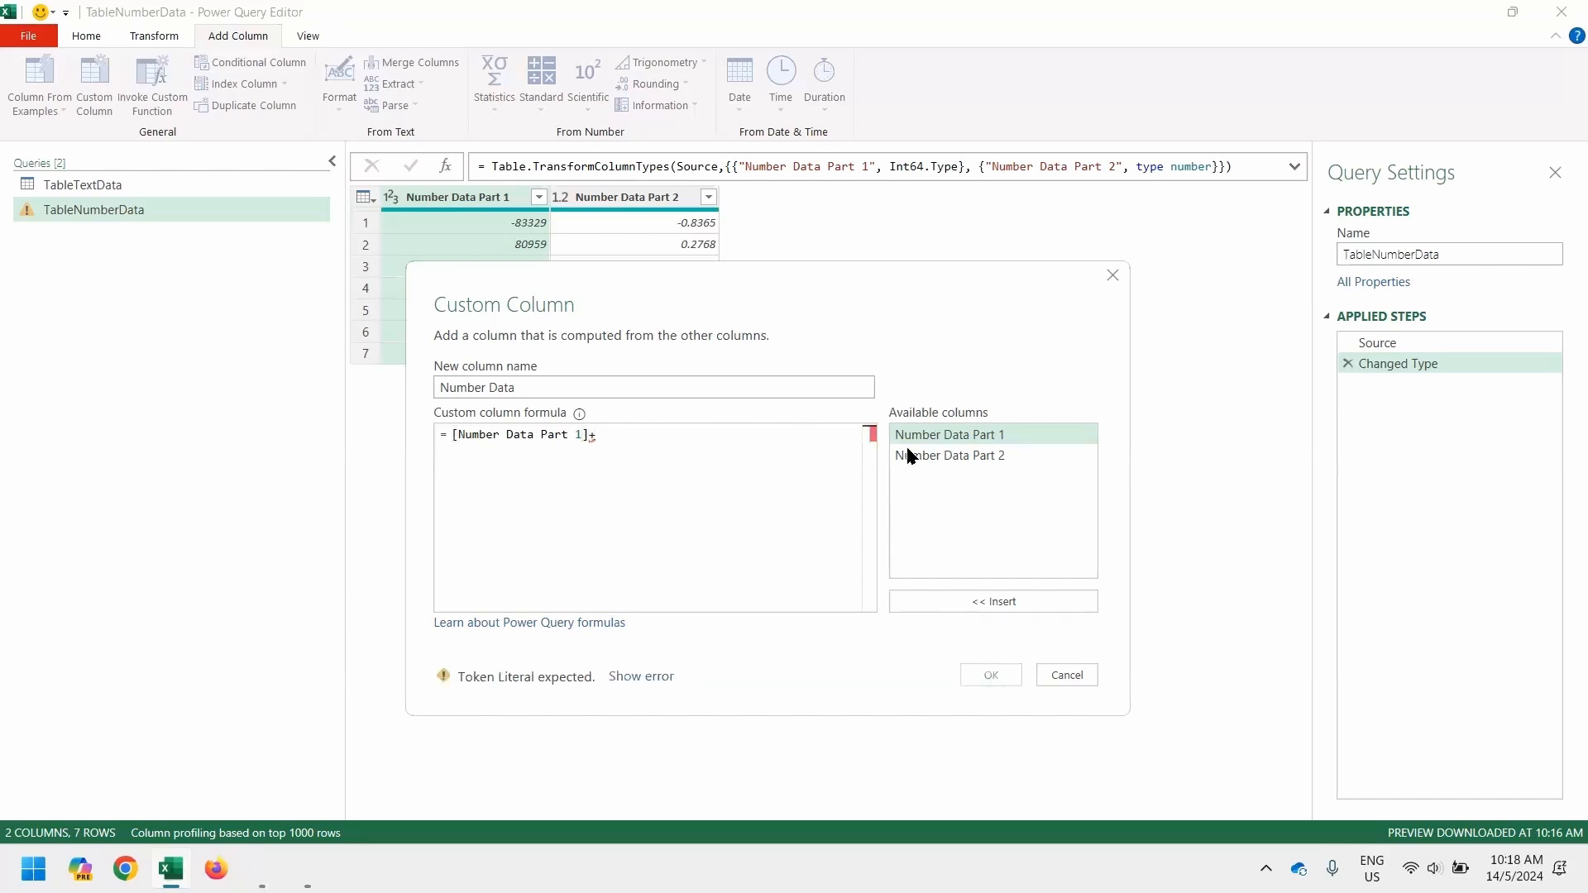
{"action": "left_click", "coordinate": [938, 455]}
{"action": "double_click", "coordinate": [939, 456]}
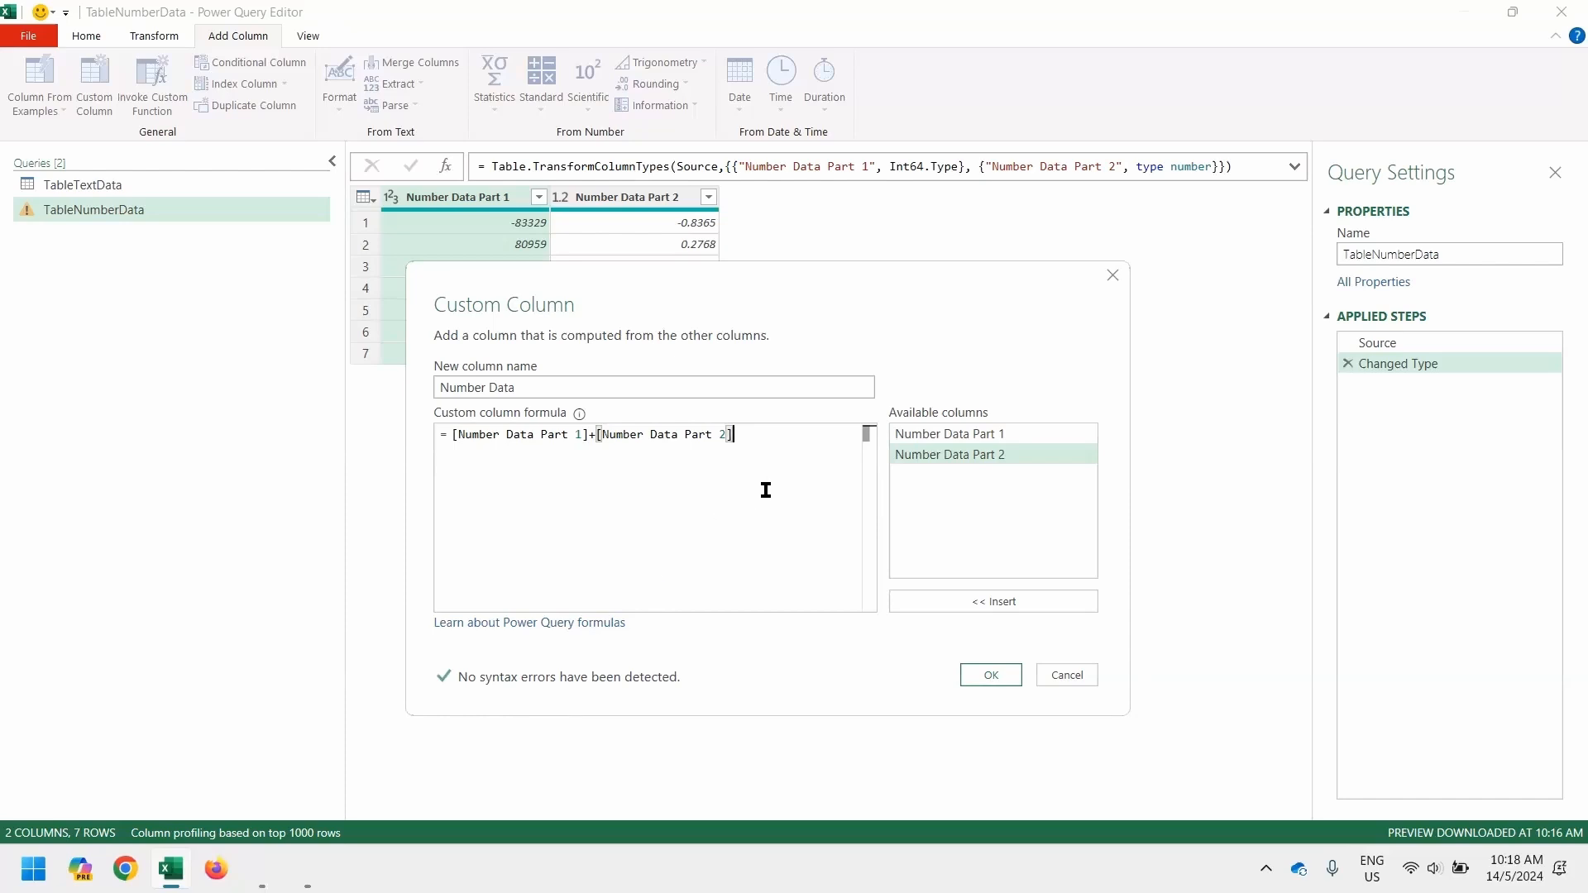
{"action": "key", "text": "ctrl+a"}
{"action": "key", "text": "BackSpace"}
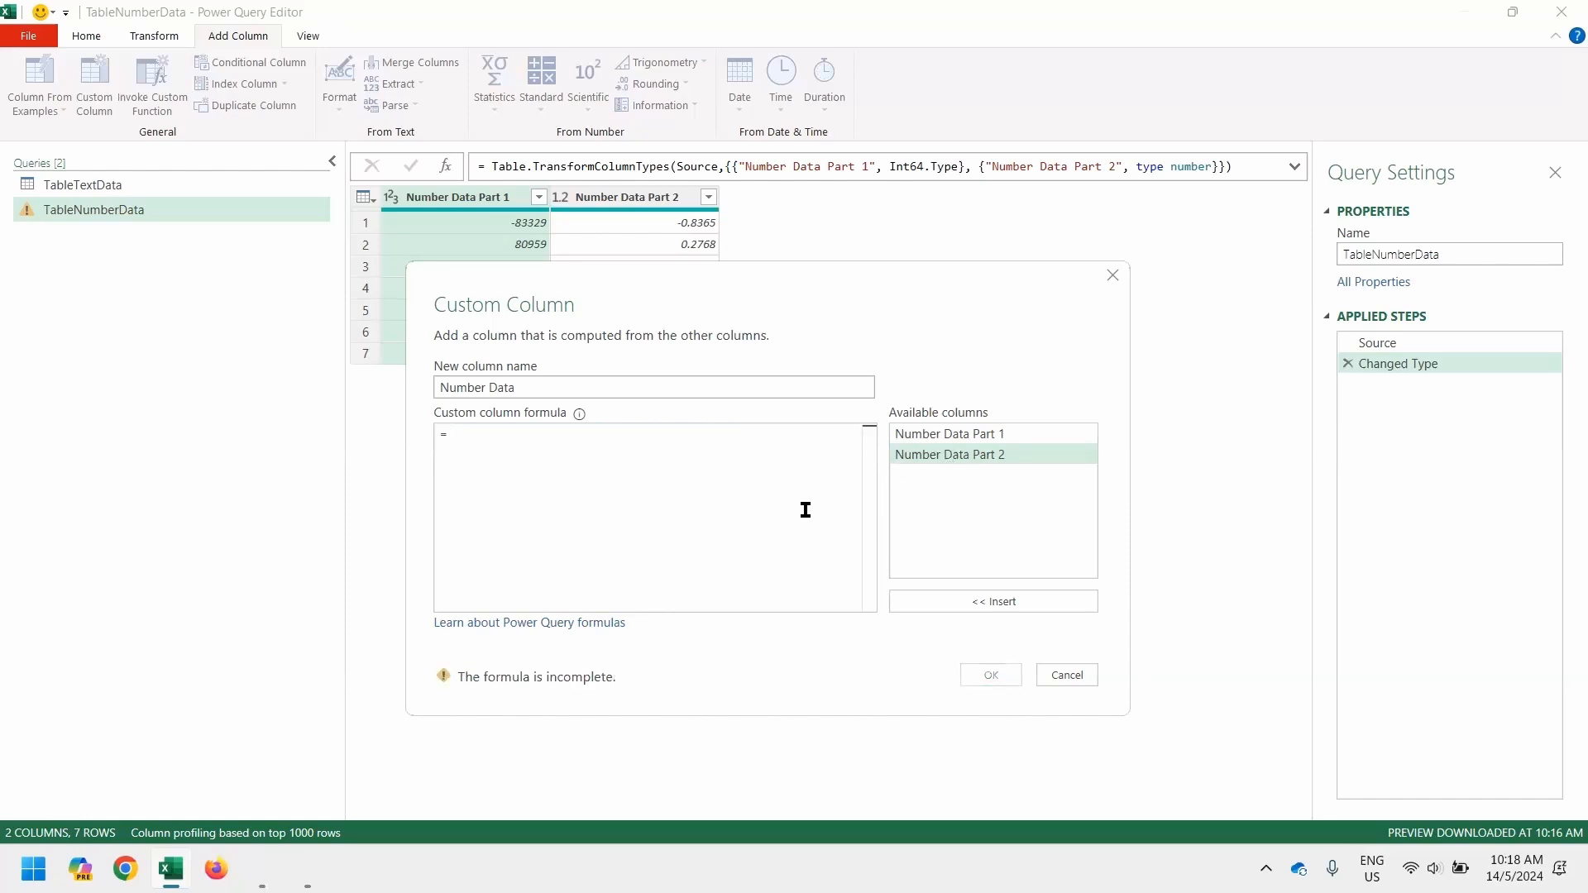
{"action": "type", "text": "["}
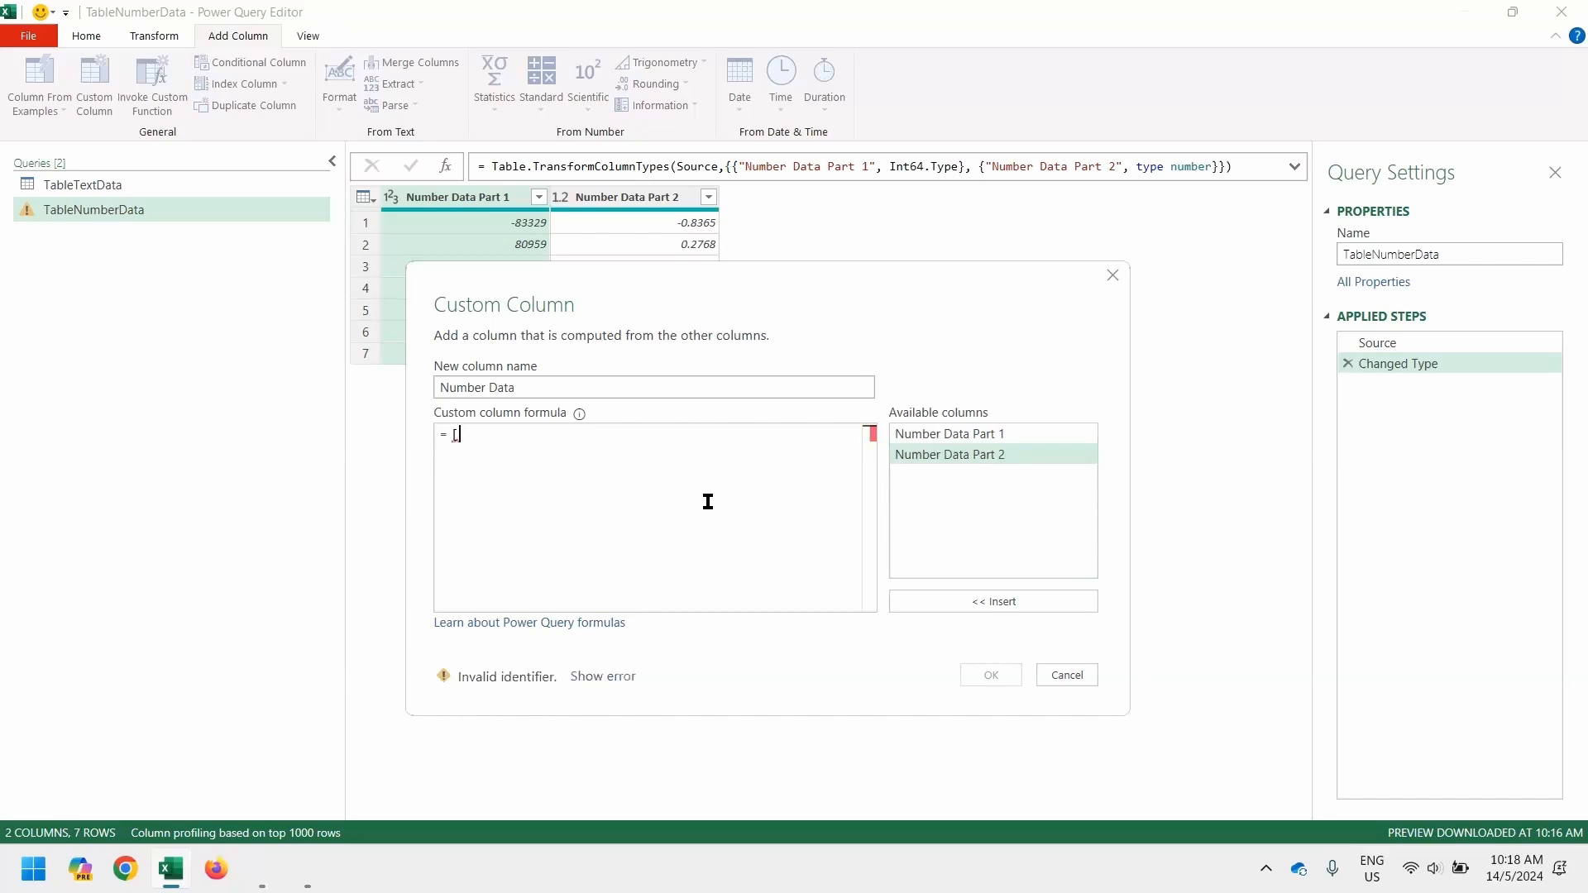
{"action": "key", "text": "BackSpace"}
- Enter the custom column formula [Number Data Part 1]+[Number Data Part 2] using the suggested column names, and create the column
{"action": "type", "text": "num"}
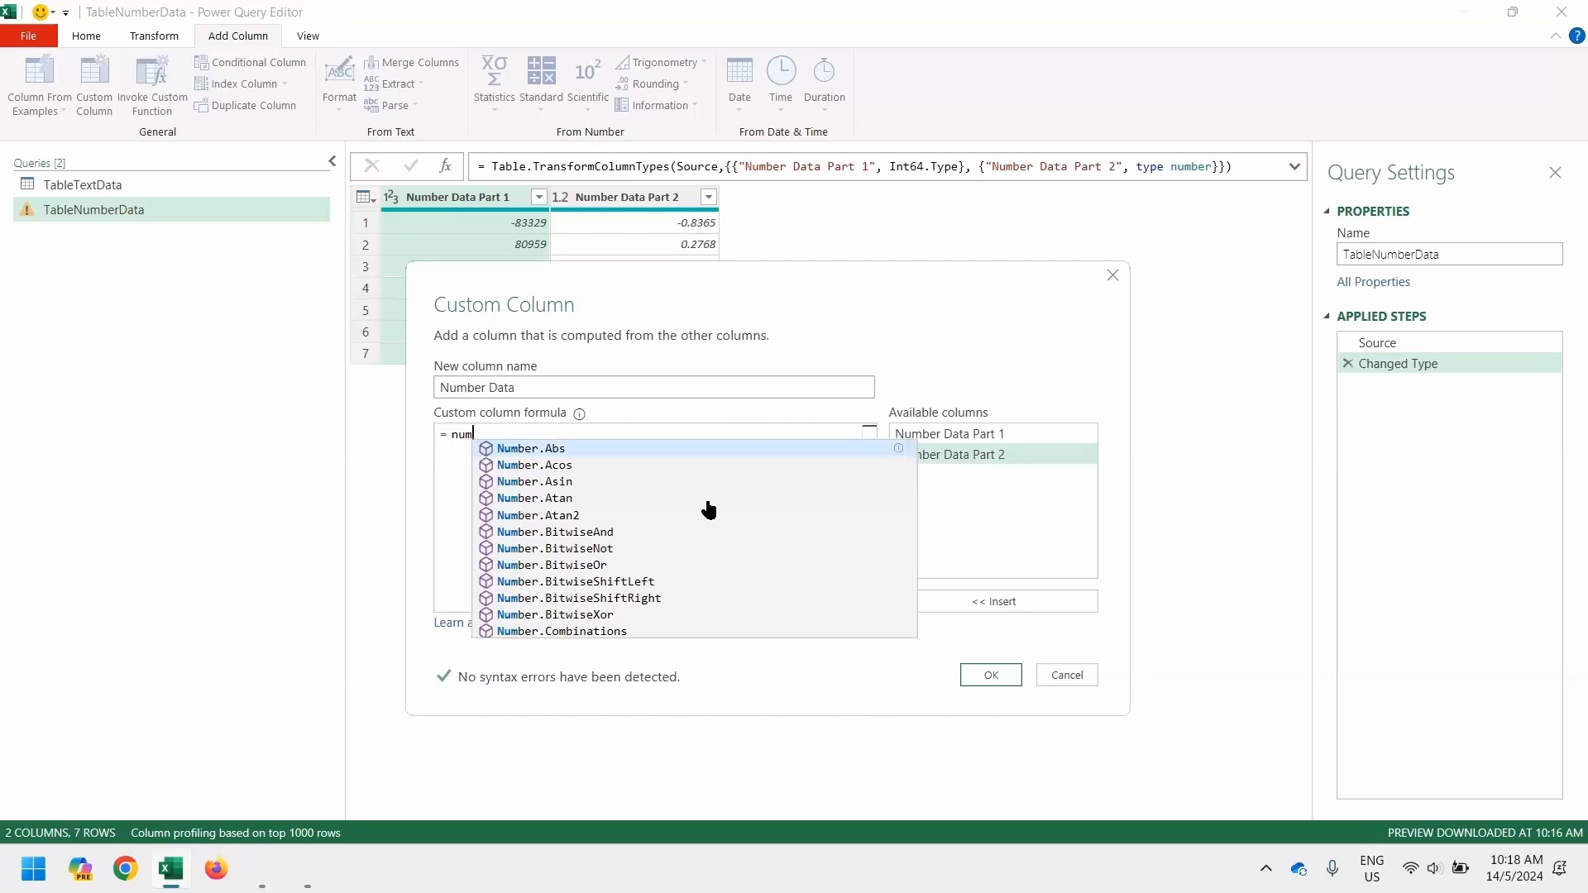
{"action": "type", "text": "ber data"}
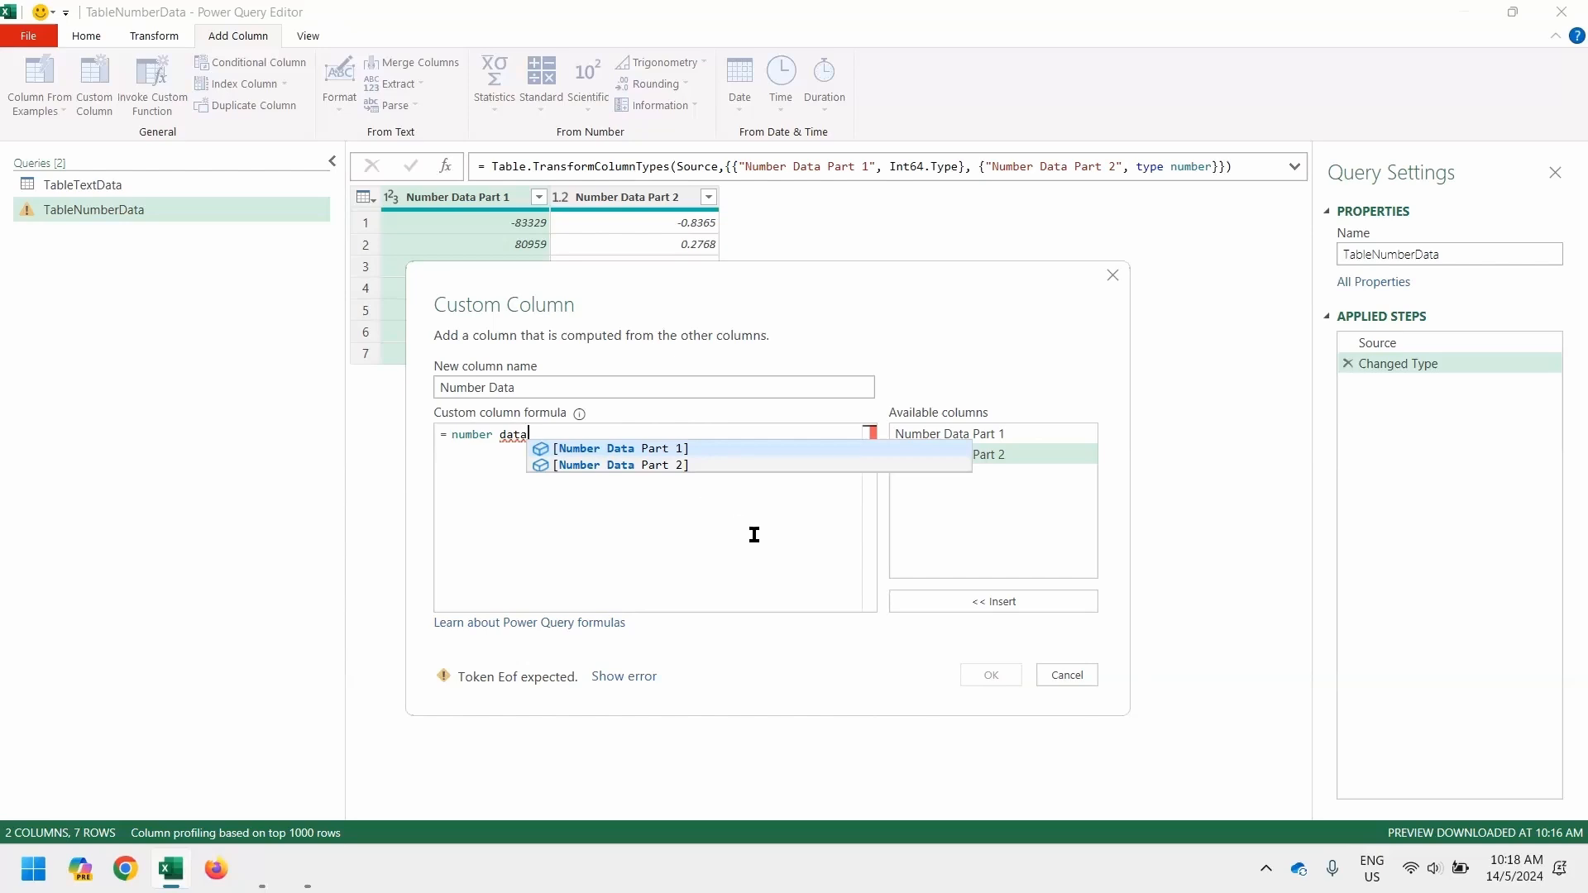
{"action": "key", "text": "Tab"}
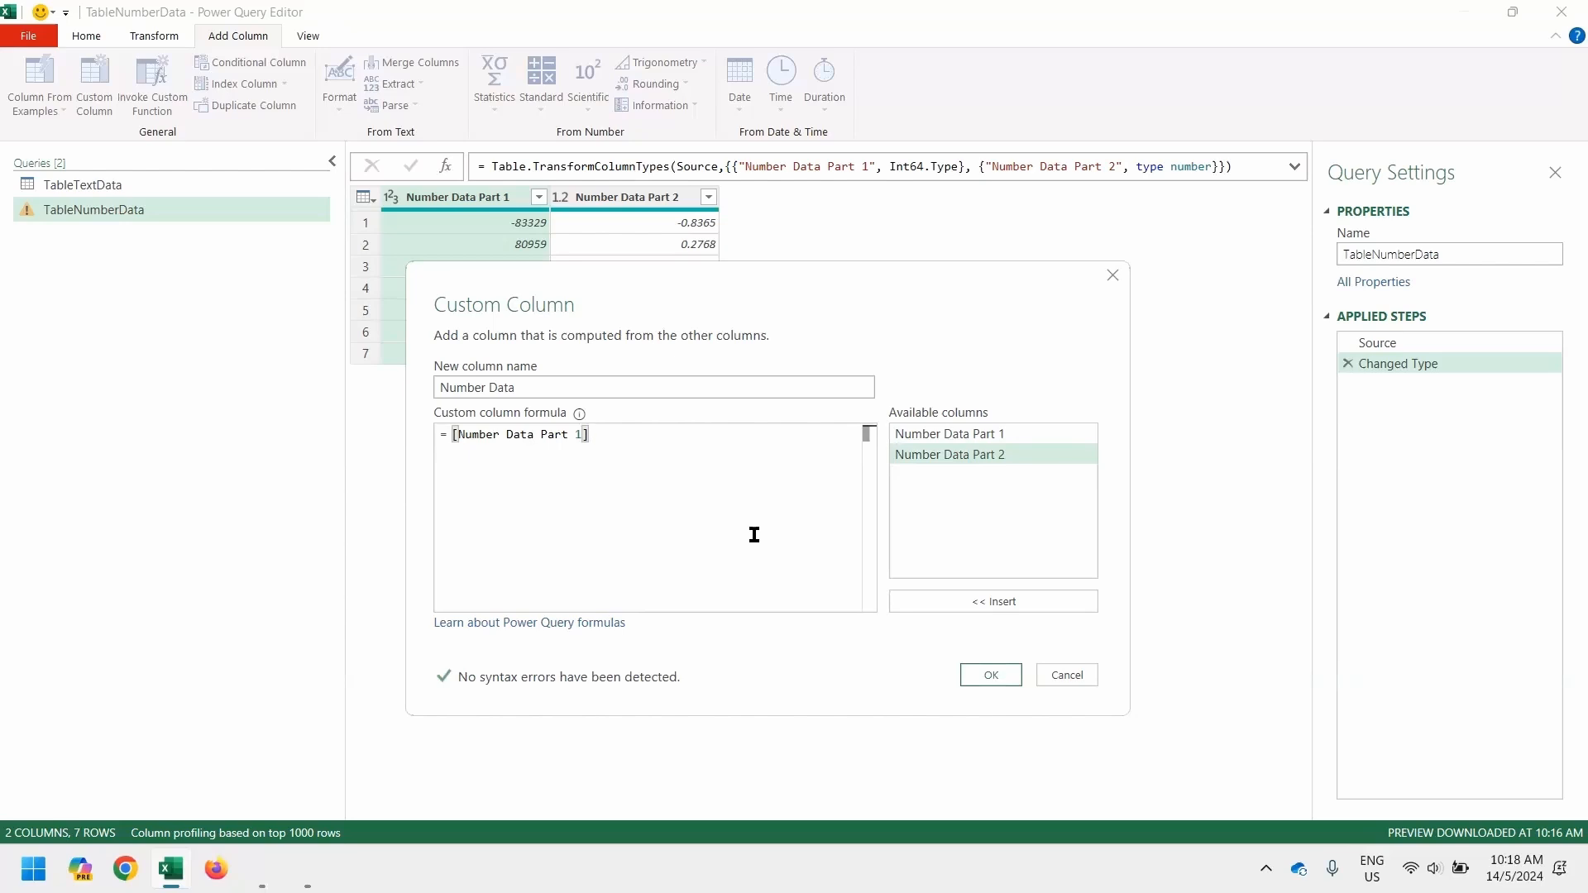
{"action": "type", "text": "+part 2"}
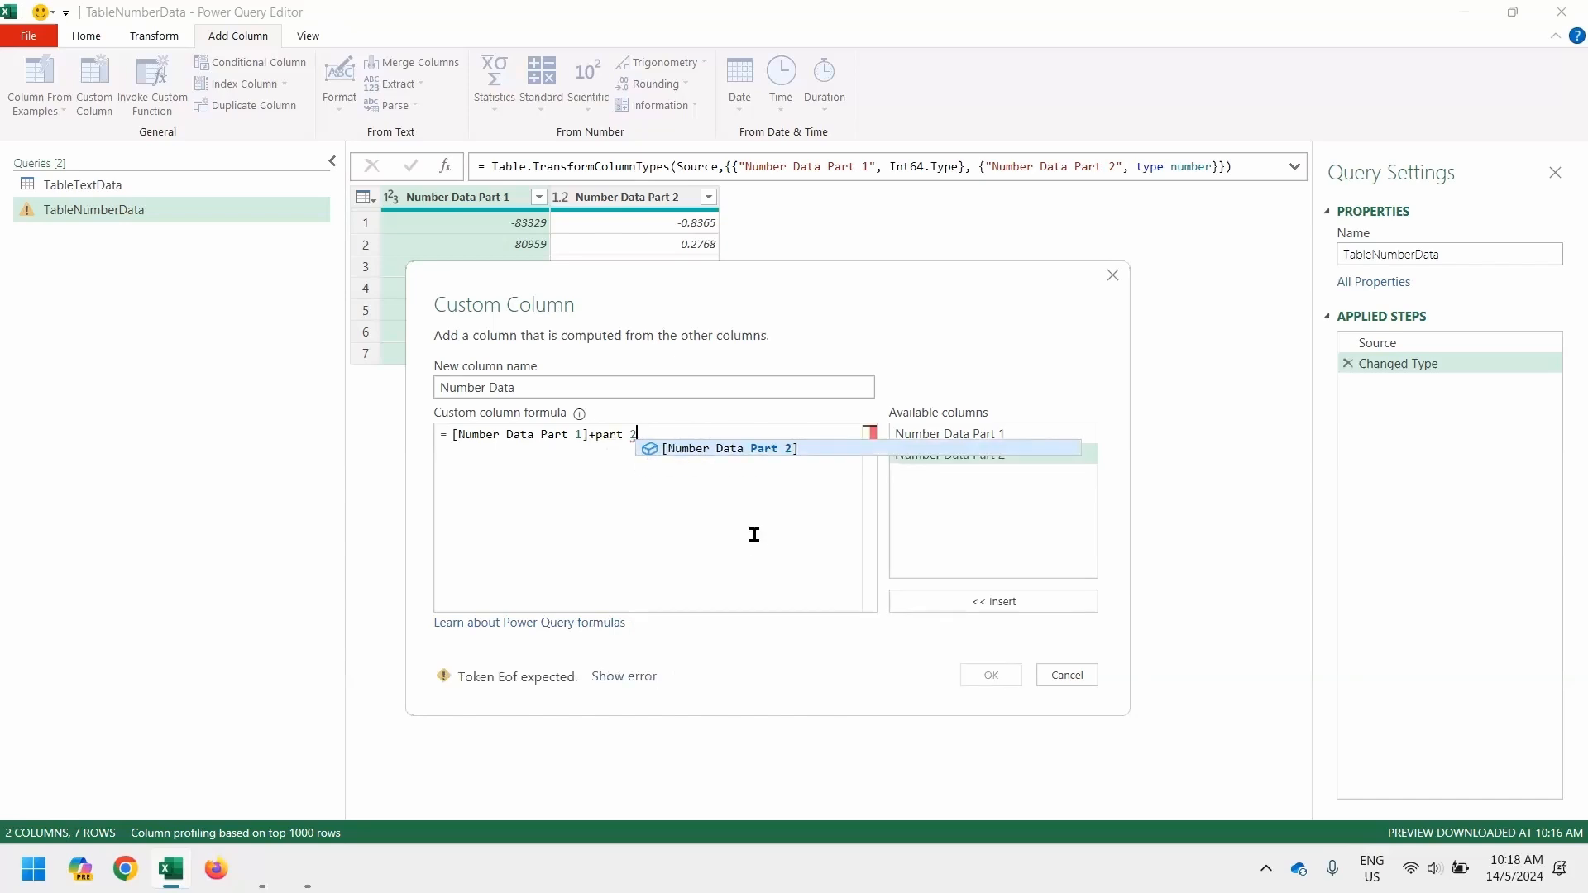
{"action": "key", "text": "Tab"}
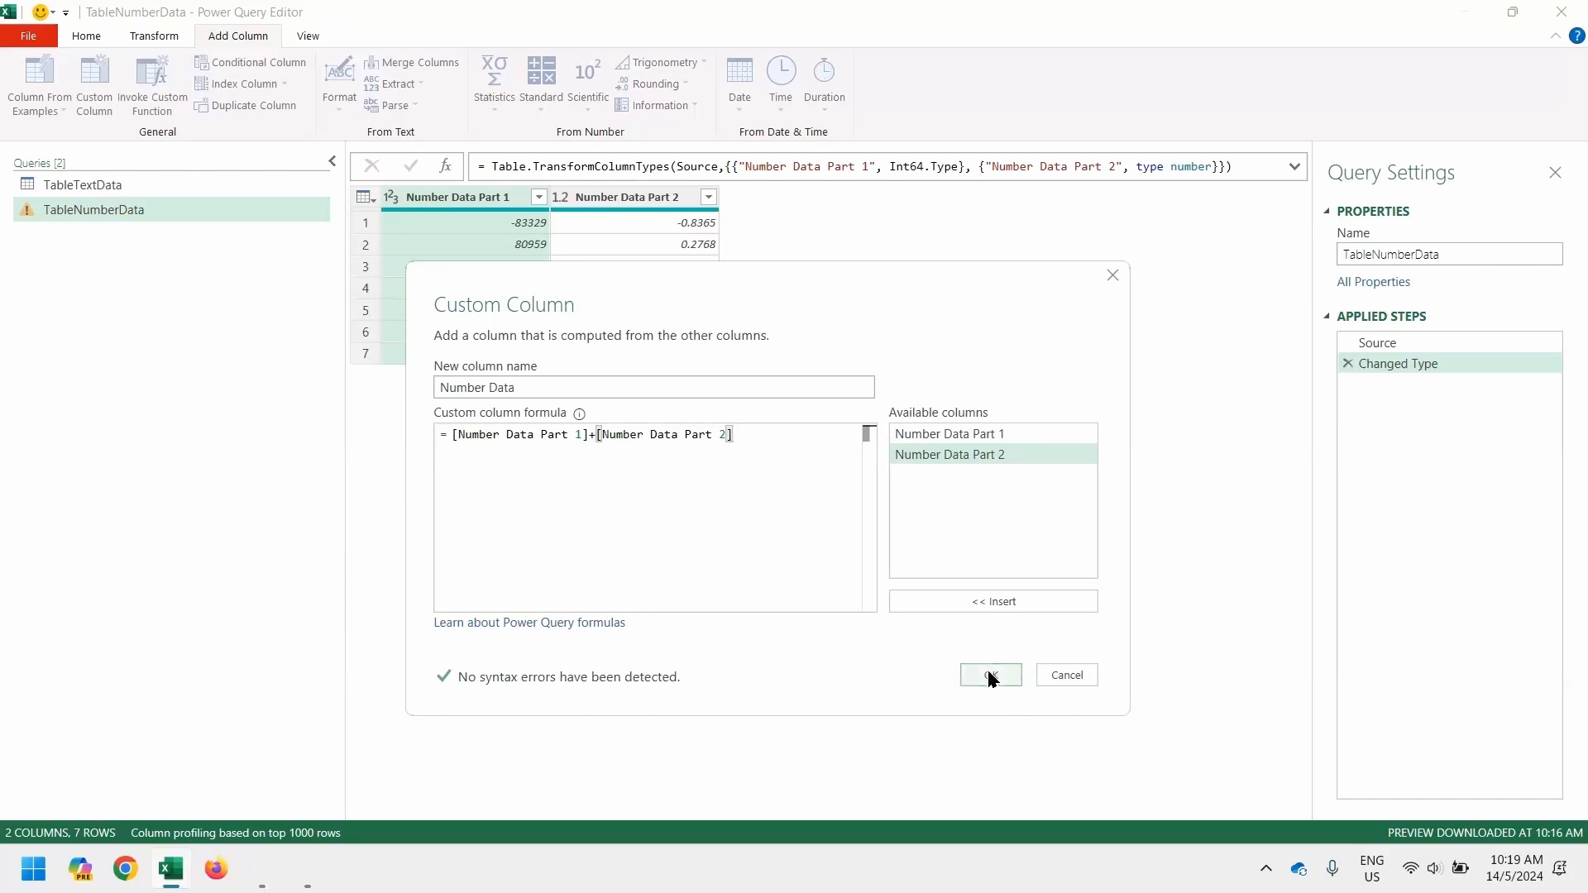
{"action": "key", "text": "Tab"}
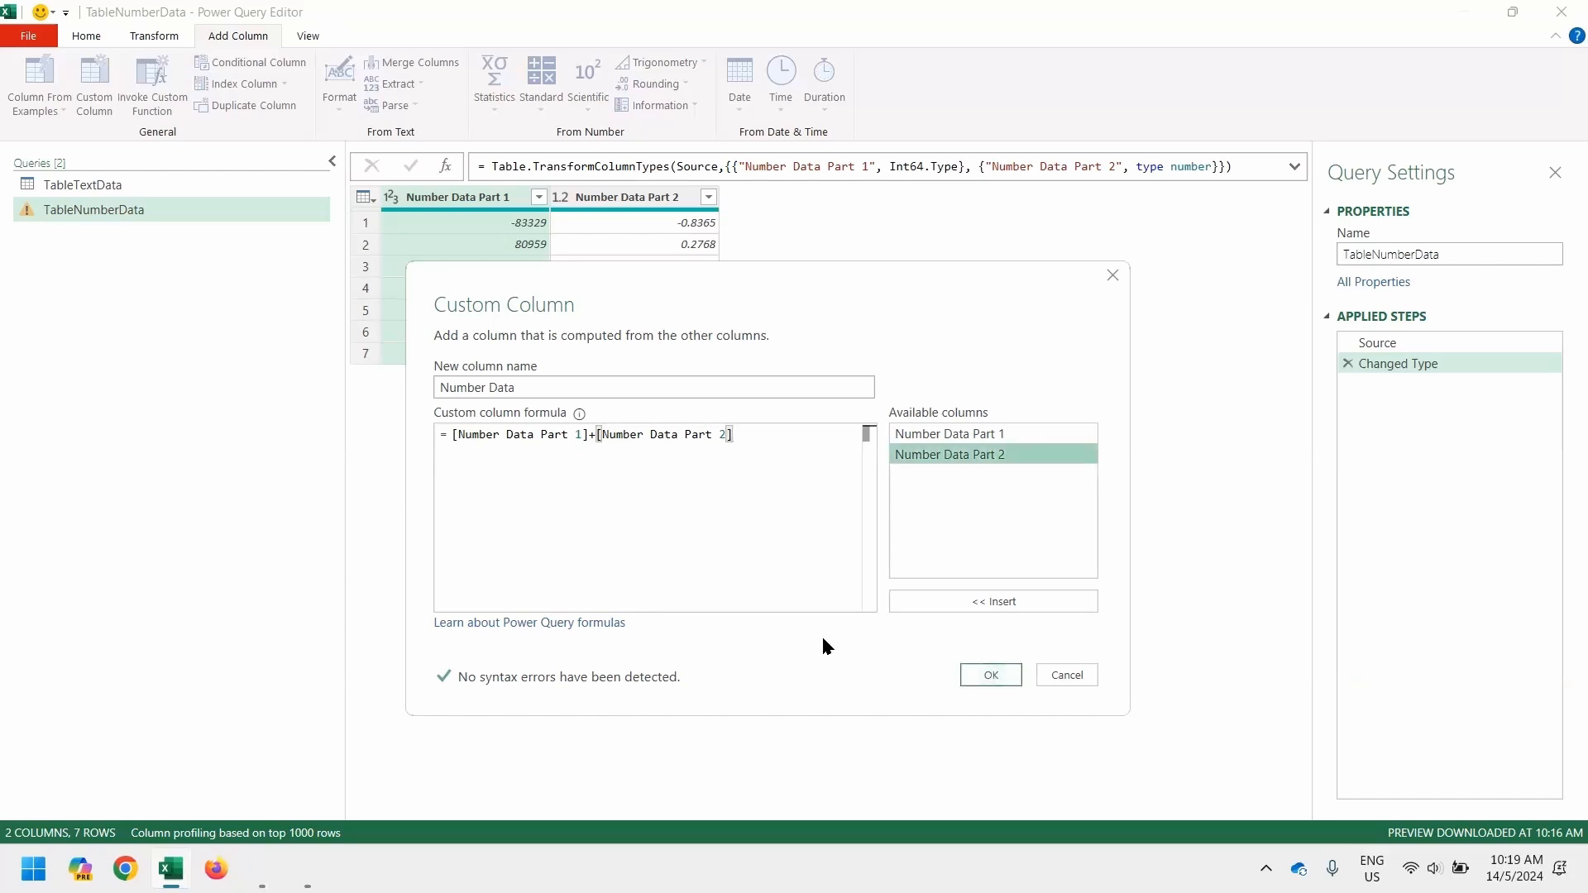
{"action": "key", "text": "Return"}
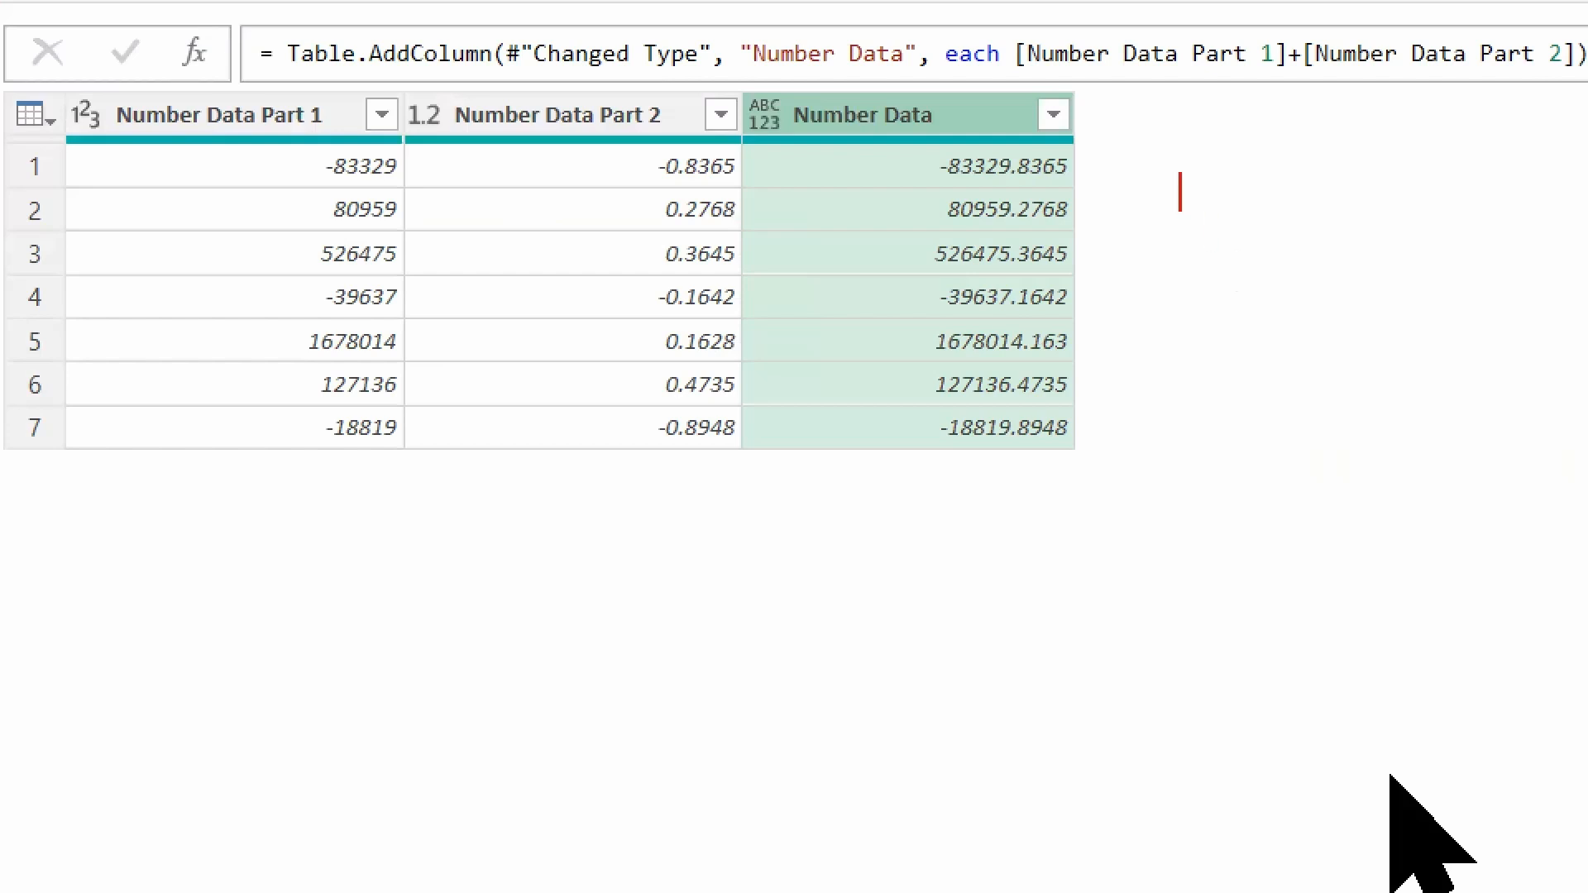
{"action": "type", "text": "Data Types"}
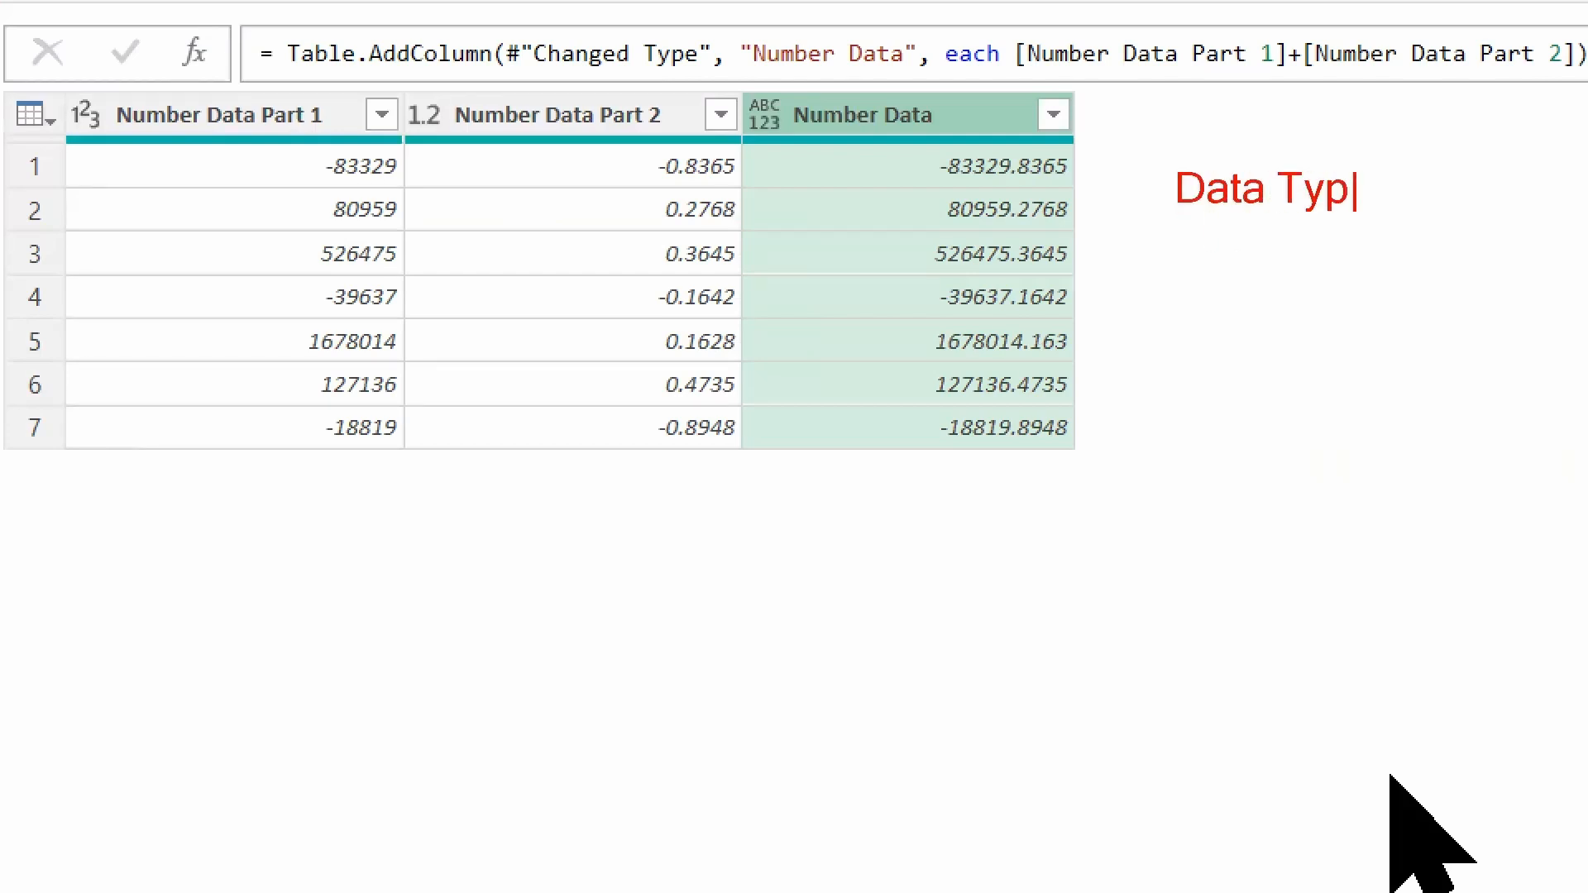
{"action": "key", "text": "Return"}
{"action": "key", "text": "Return"}
{"action": "type", "text": "Number"}
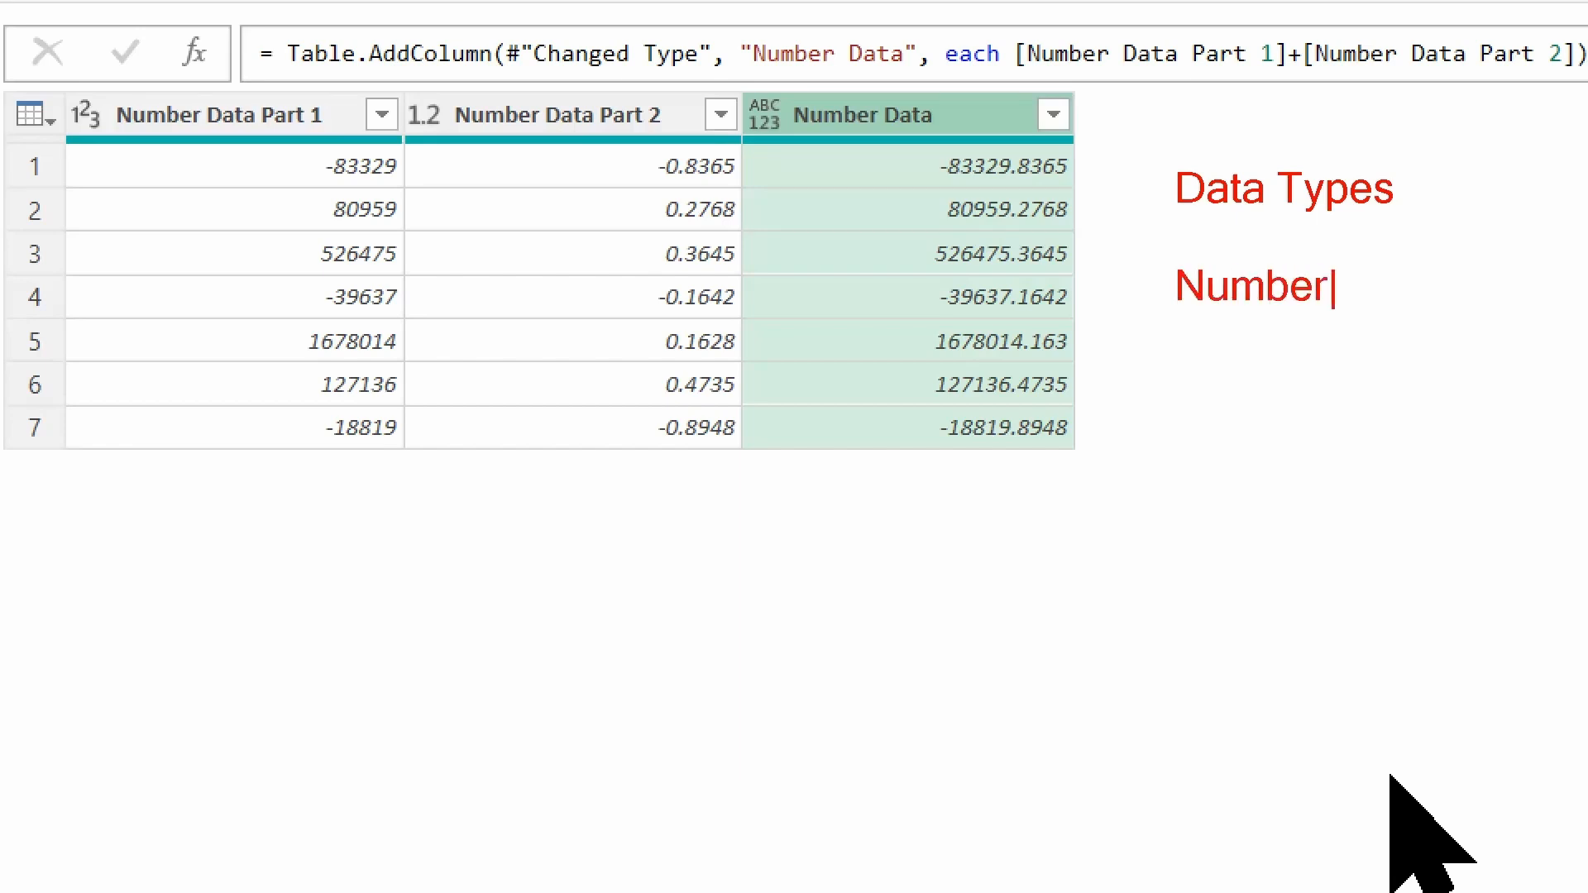
{"action": "key", "text": "Return"}
{"action": "type", "text": "Text"}
{"action": "key", "text": "Return"}
{"action": "type", "text": "D"}
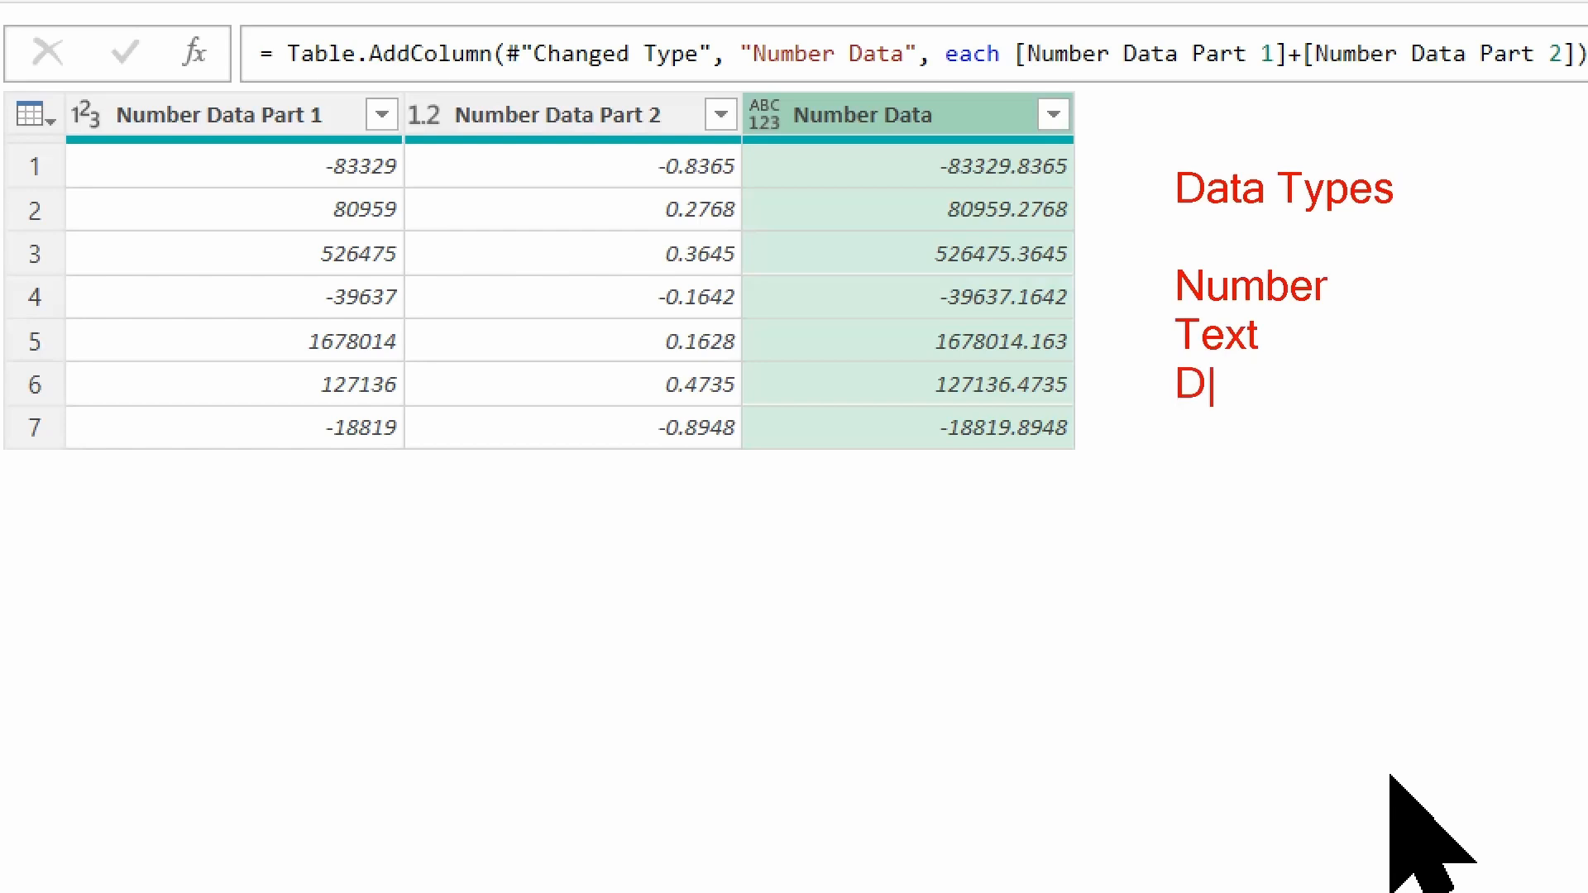
{"action": "type", "text": "ate/Ti"}
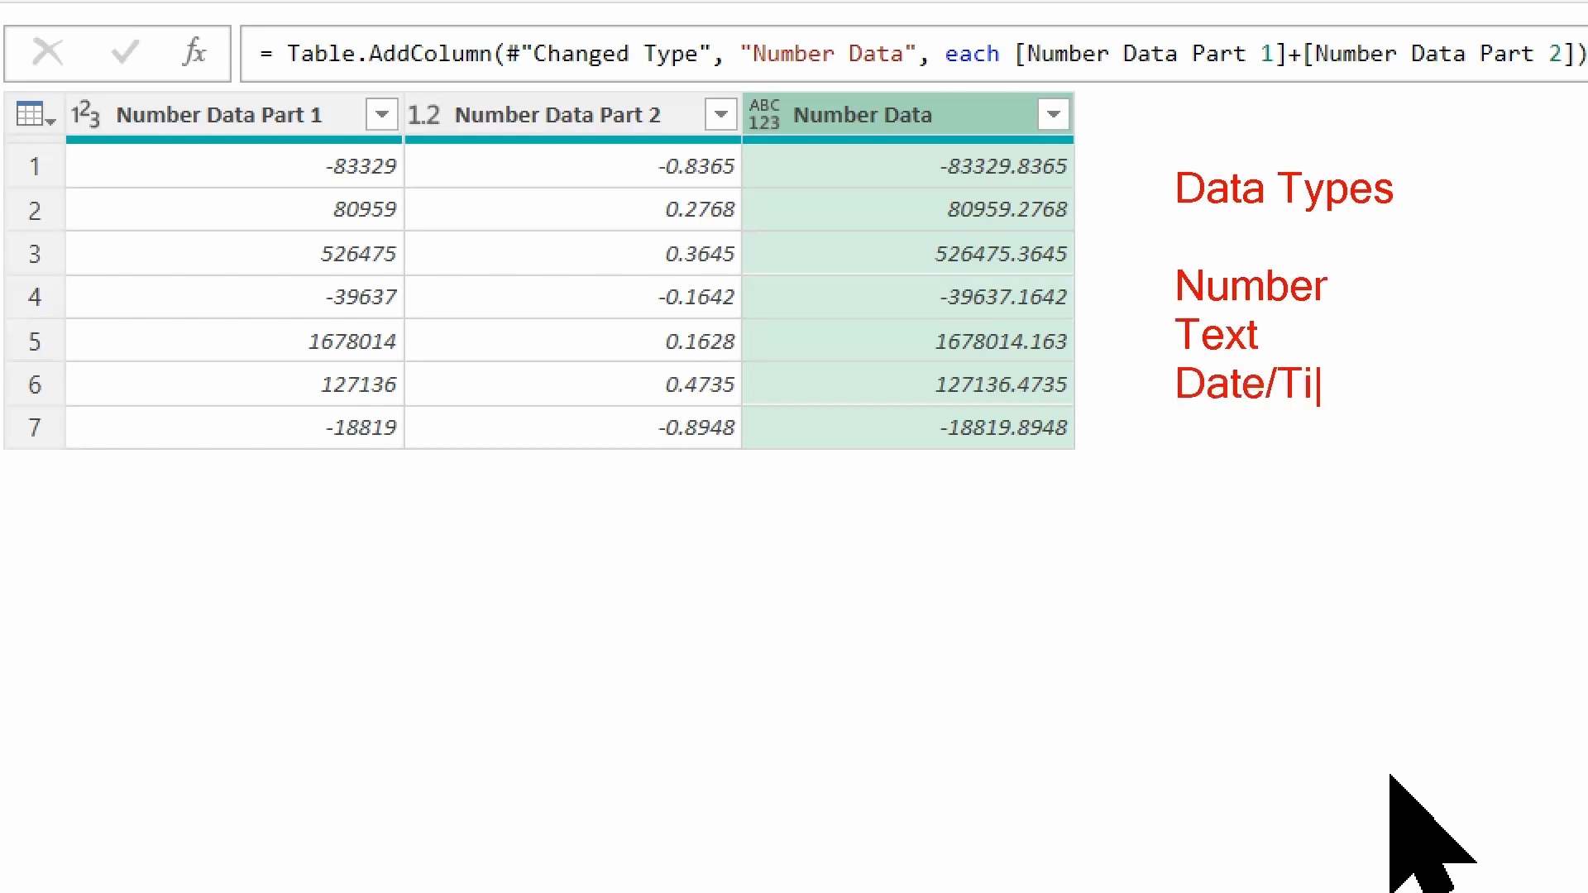
{"action": "type", "text": "me"}
{"action": "key", "text": "Escape"}
{"action": "type", "text": "tNumber"}
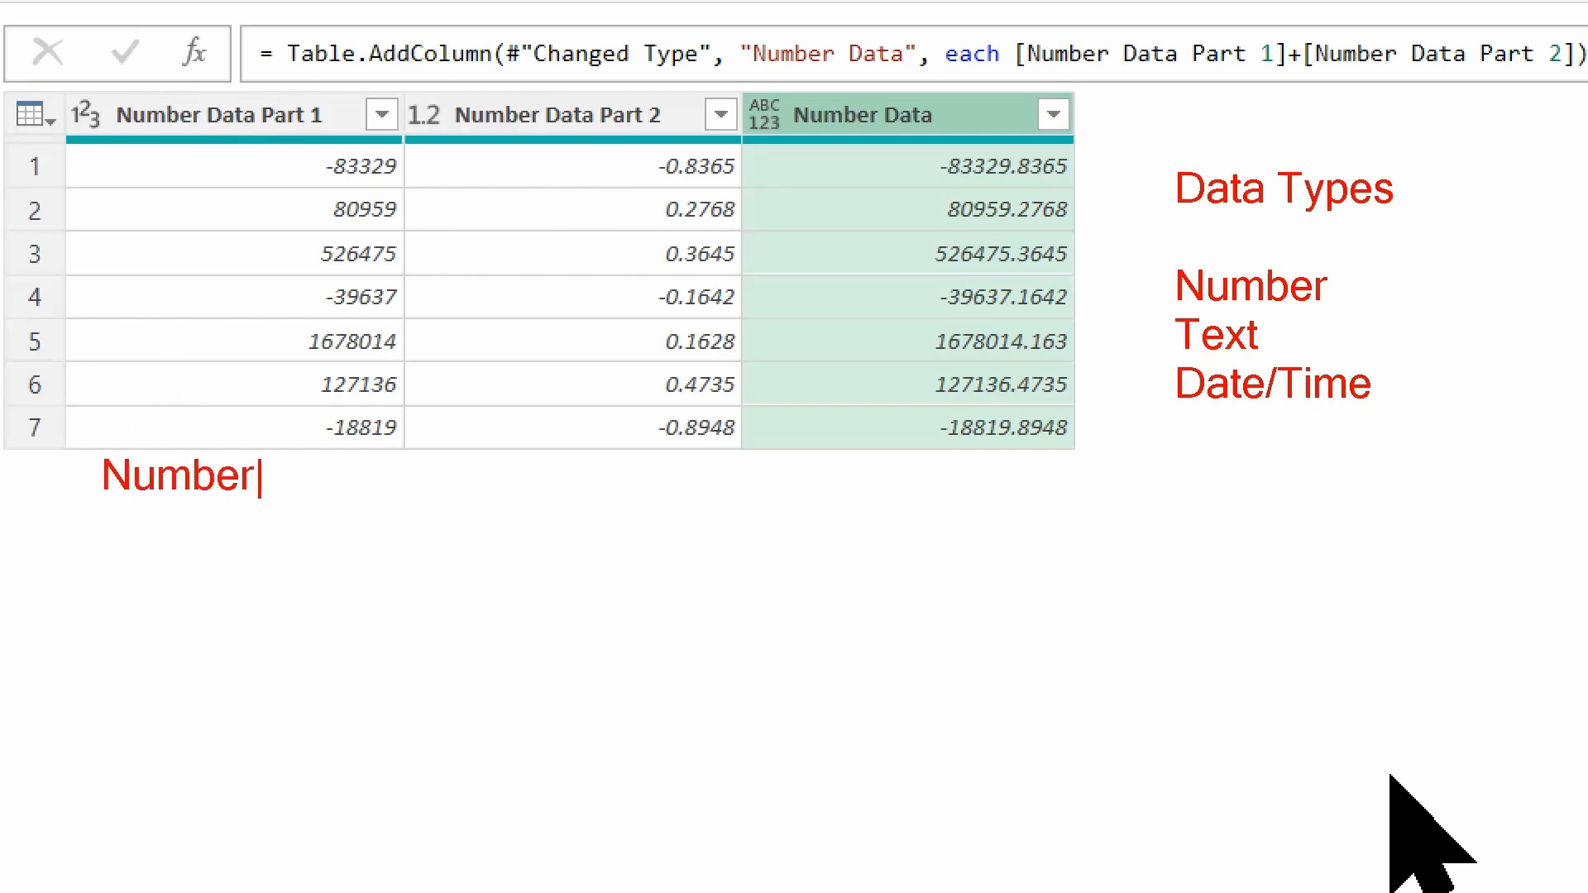
{"action": "key", "text": "Escape"}
{"action": "type", "text": "t"}
{"action": "type", "text": "Number"}
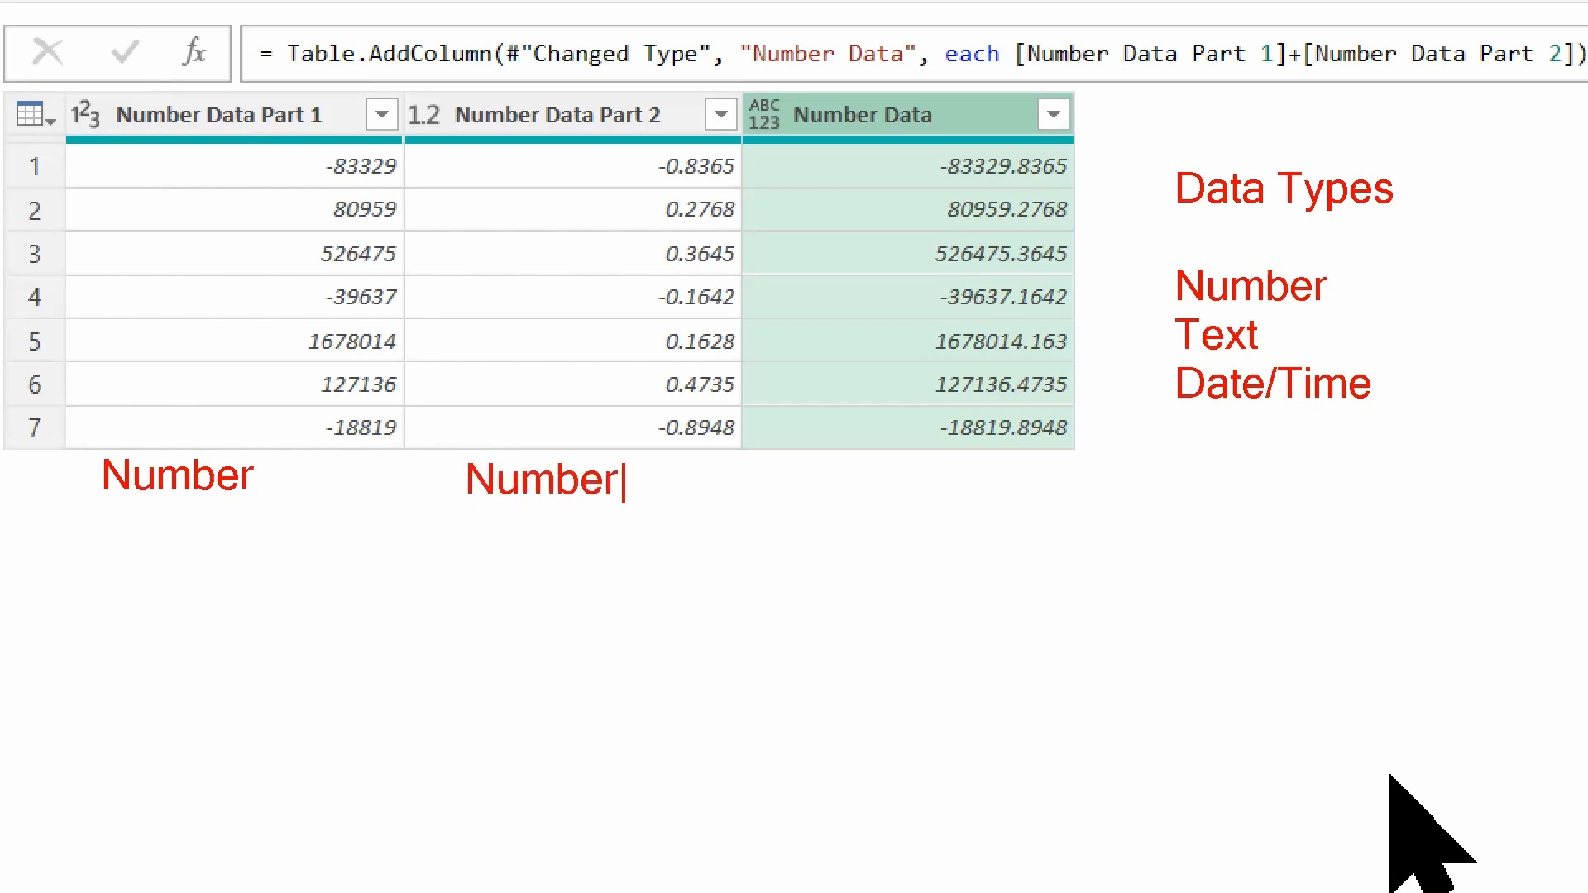
{"action": "key", "text": "Escape"}
{"action": "type", "text": "t"}
{"action": "type", "text": "Nu"}
{"action": "type", "text": "mber"}
{"action": "key", "text": "Escape"}
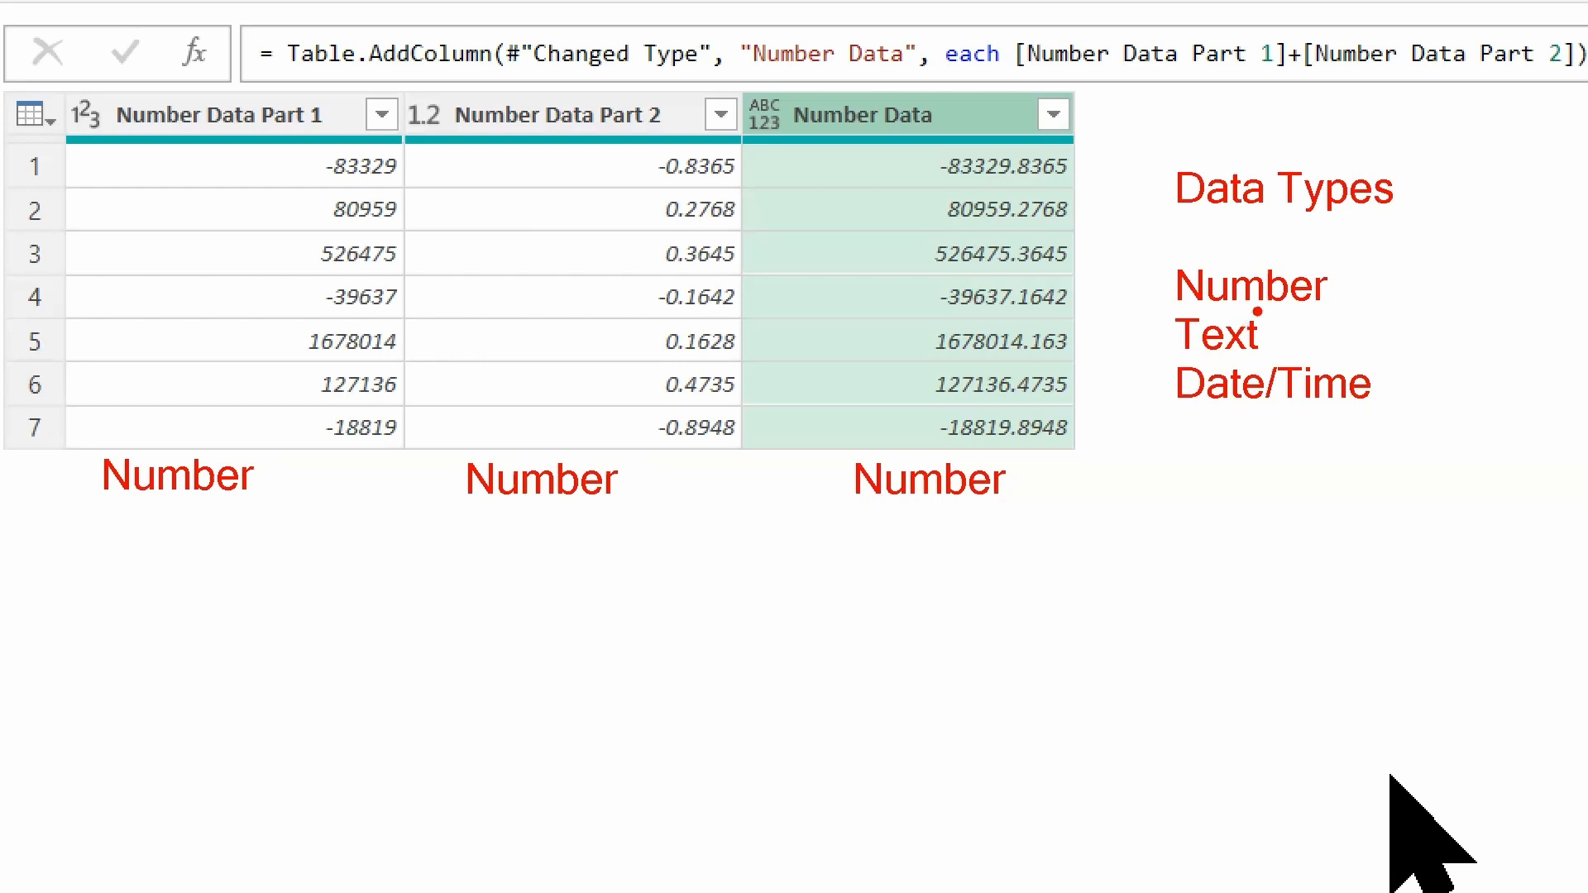
{"action": "left_click_drag", "start_coordinate": [1181, 230], "coordinate": [1329, 214]}
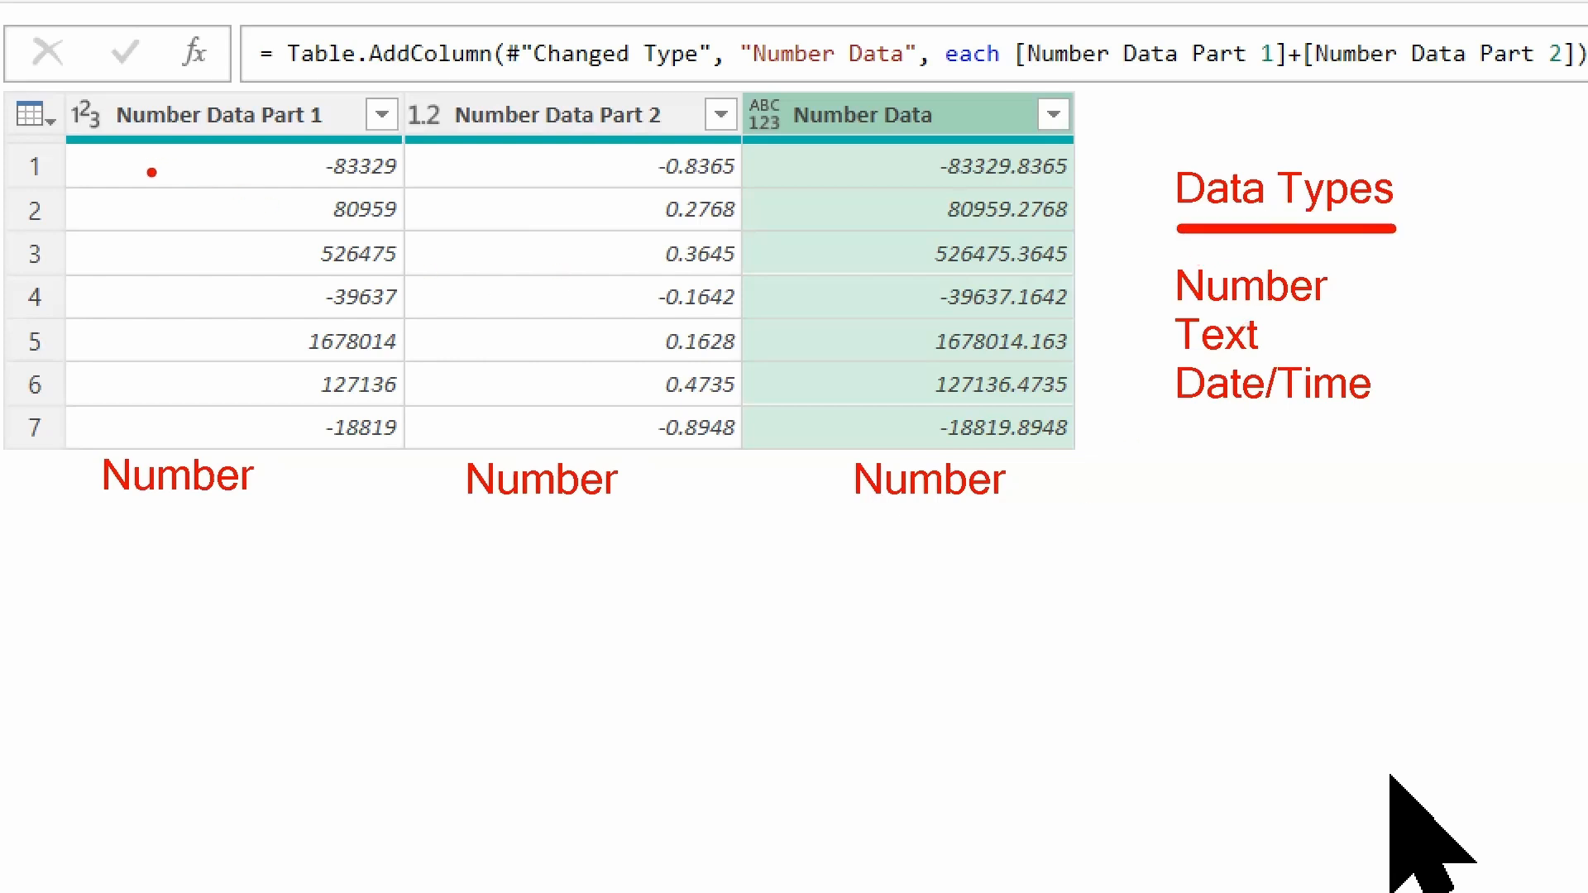
{"action": "left_click_drag", "start_coordinate": [51, 86], "coordinate": [117, 148]}
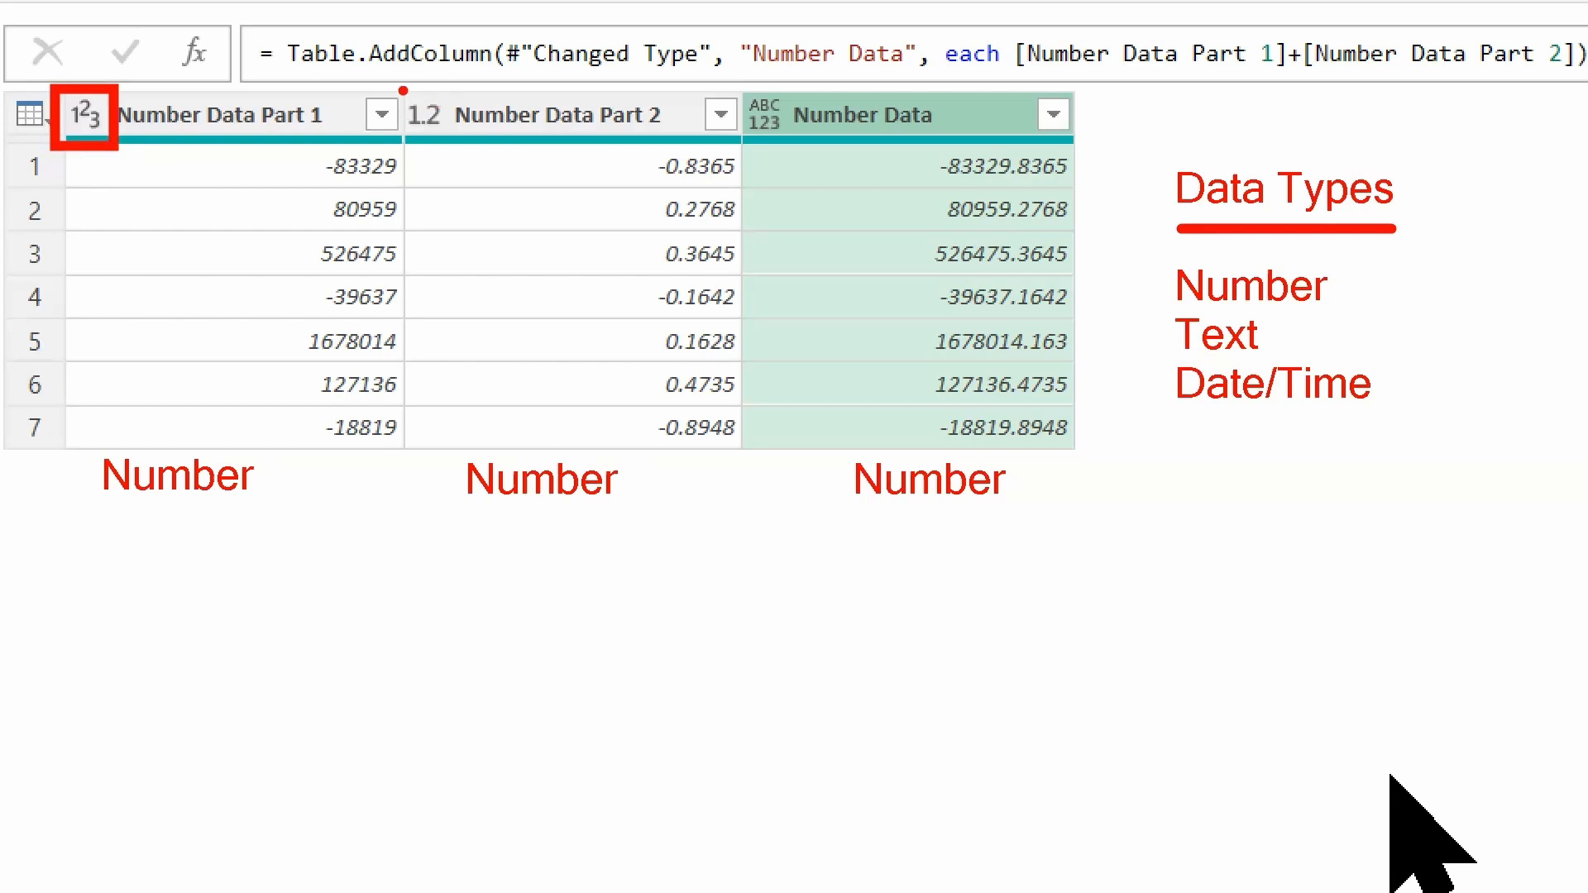
{"action": "left_click_drag", "start_coordinate": [402, 90], "coordinate": [460, 147]}
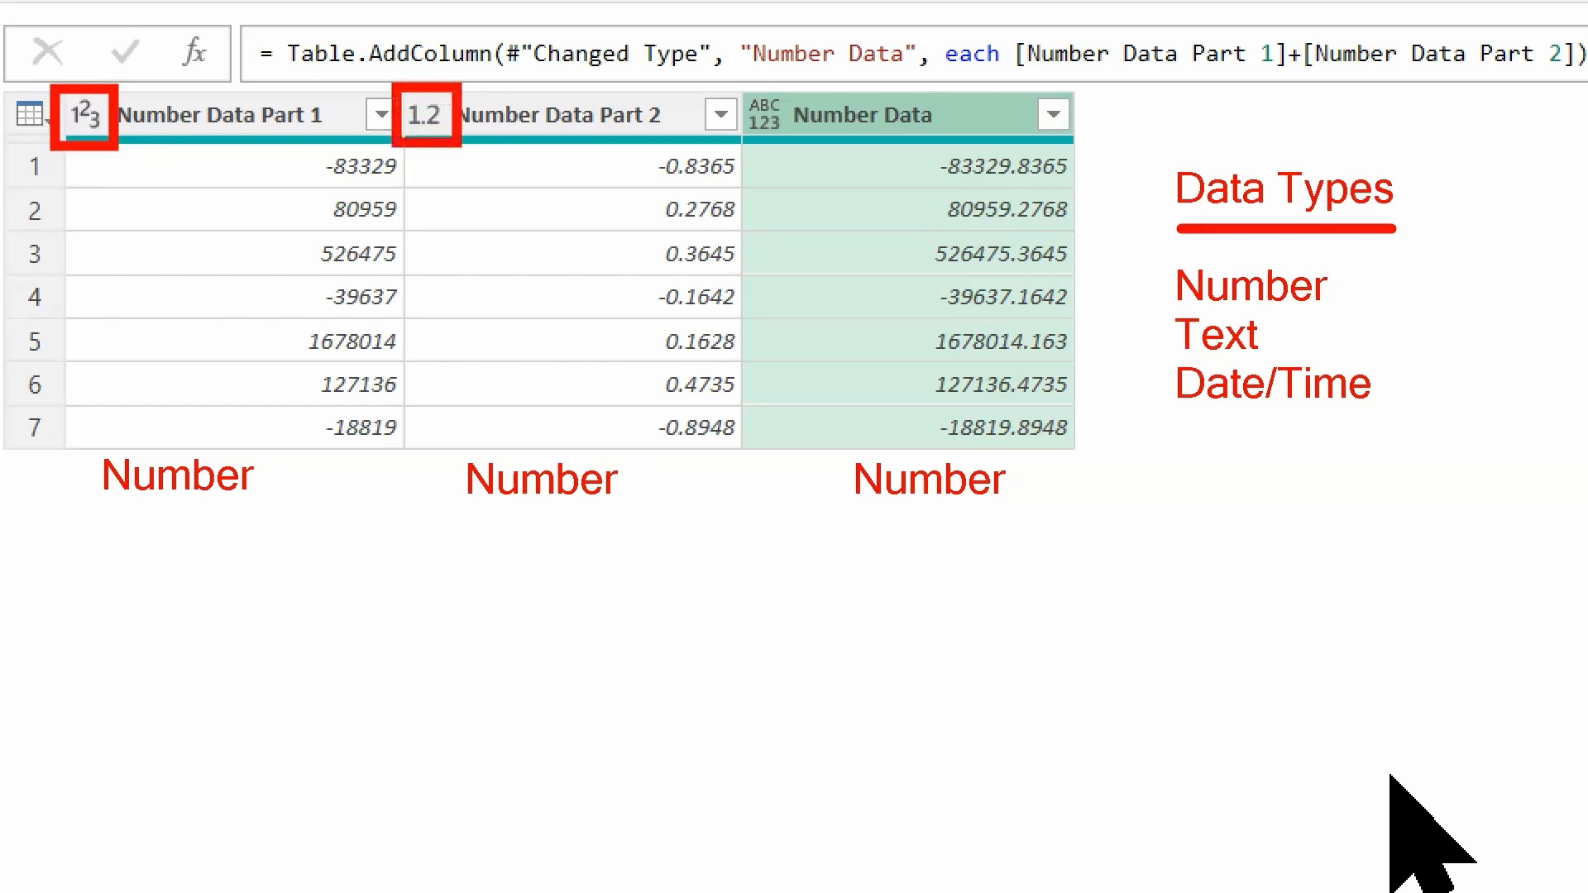
{"action": "left_click_drag", "start_coordinate": [733, 79], "coordinate": [809, 156]}
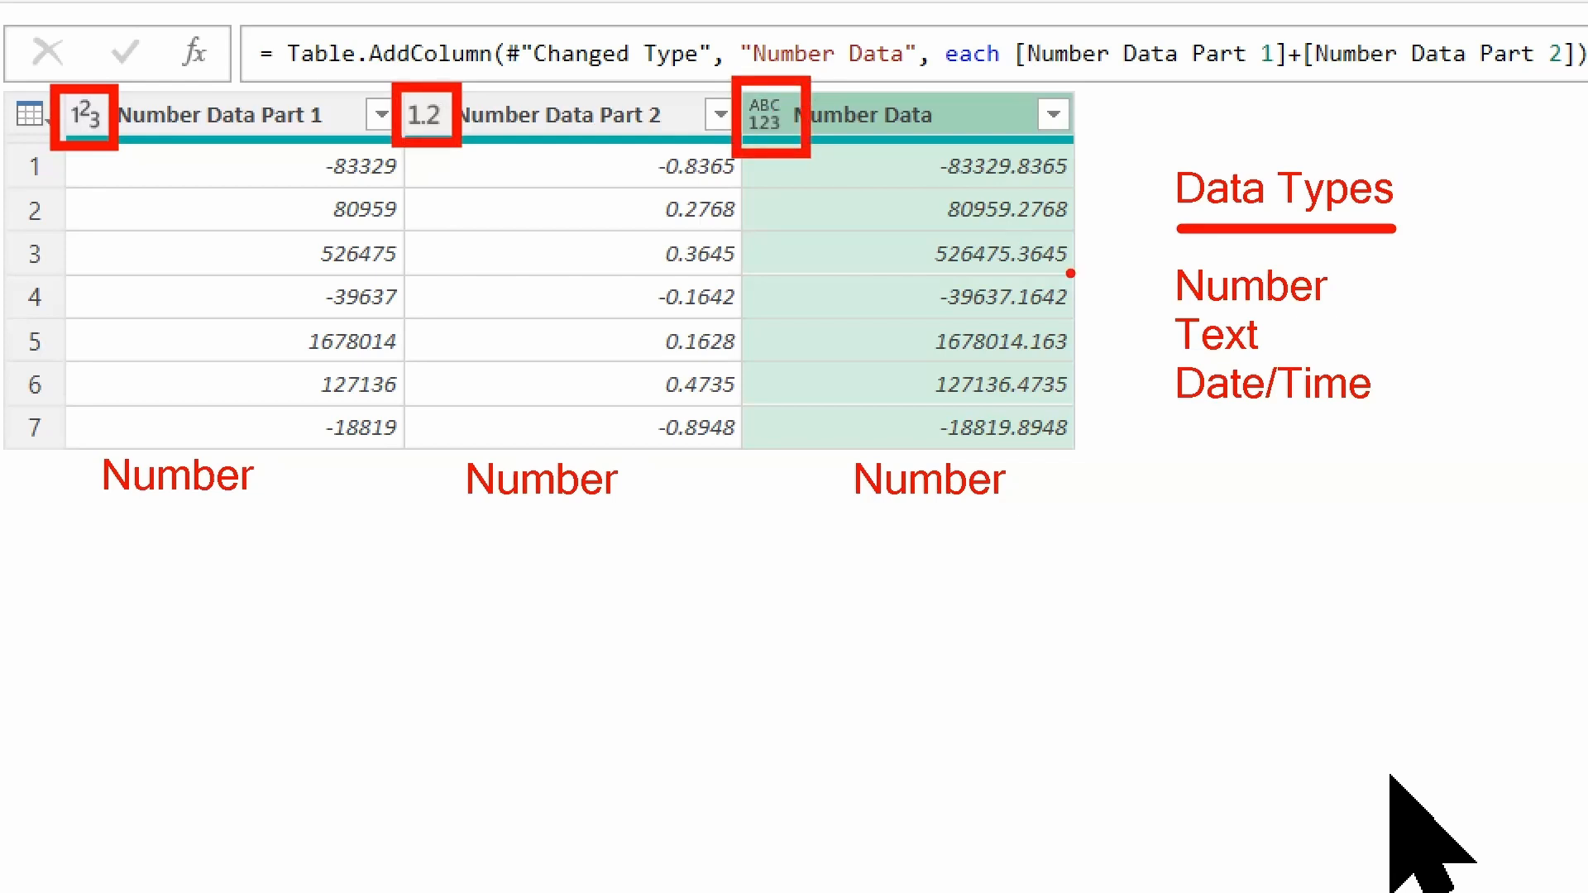
{"action": "left_click_drag", "start_coordinate": [1159, 273], "coordinate": [1159, 347]}
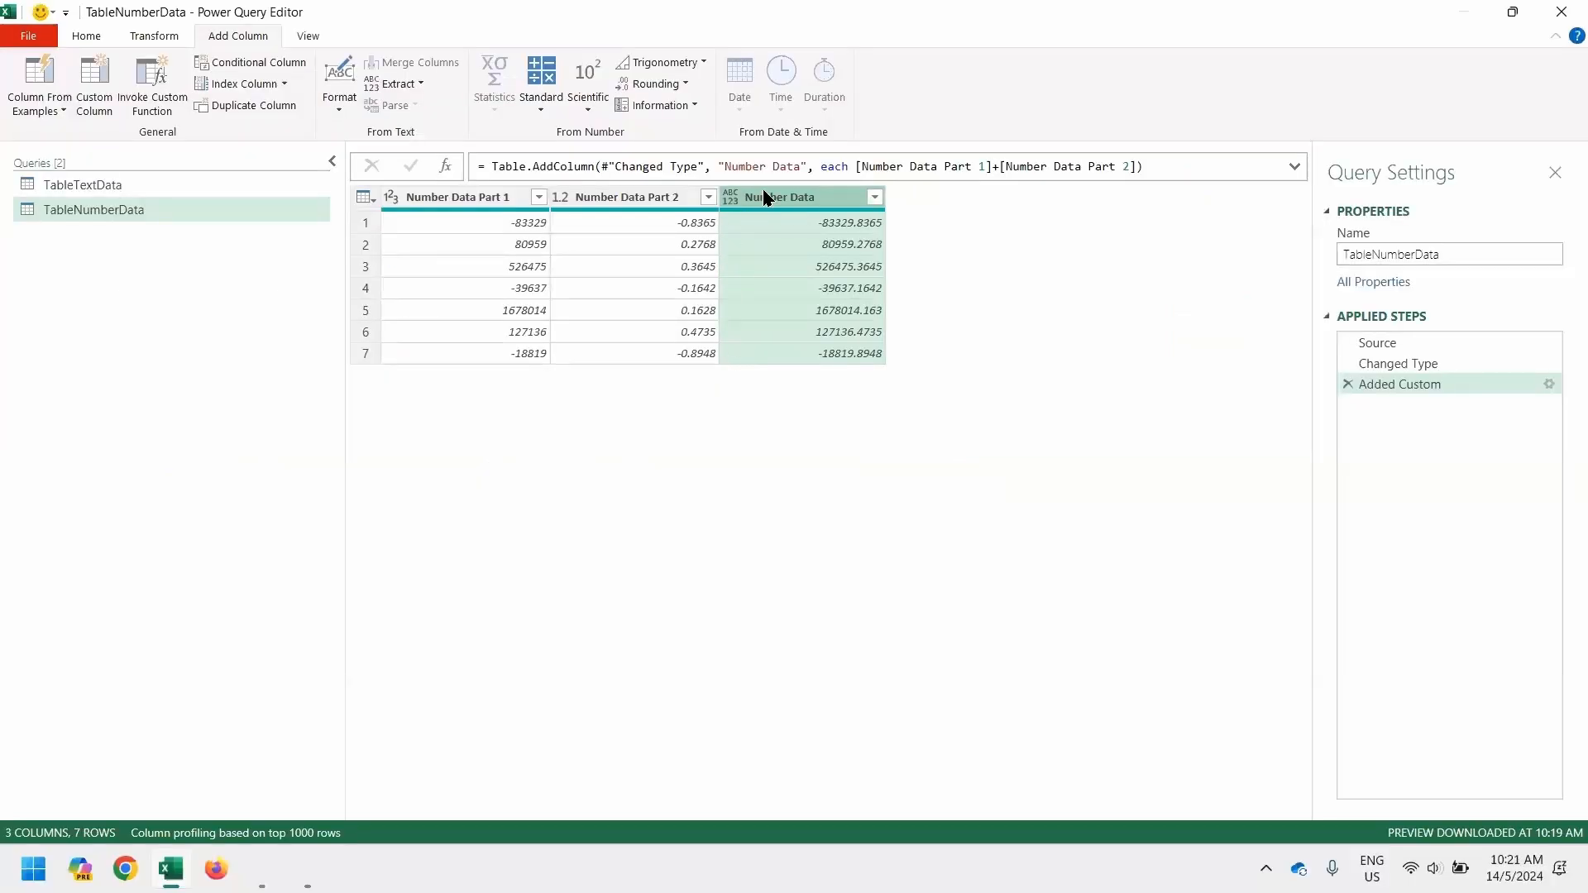
- Examine the data type options for the Number Data column, marking the number, date/time, text, True/False, Binary and Using Locale groups
{"action": "right_click", "coordinate": [763, 194]}
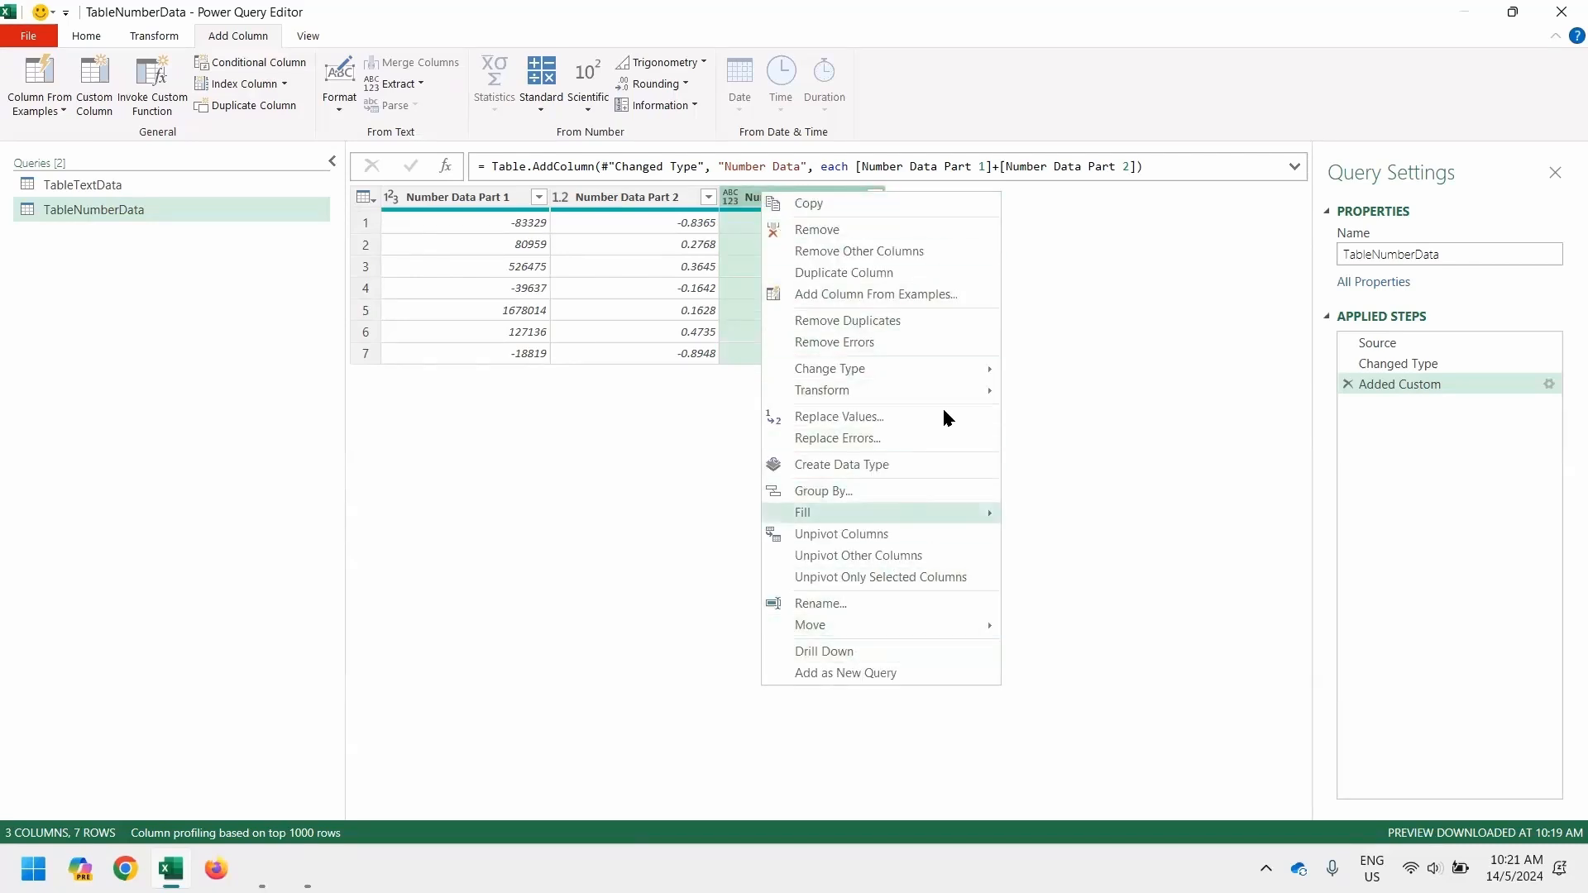
{"action": "mouse_move", "coordinate": [950, 368]}
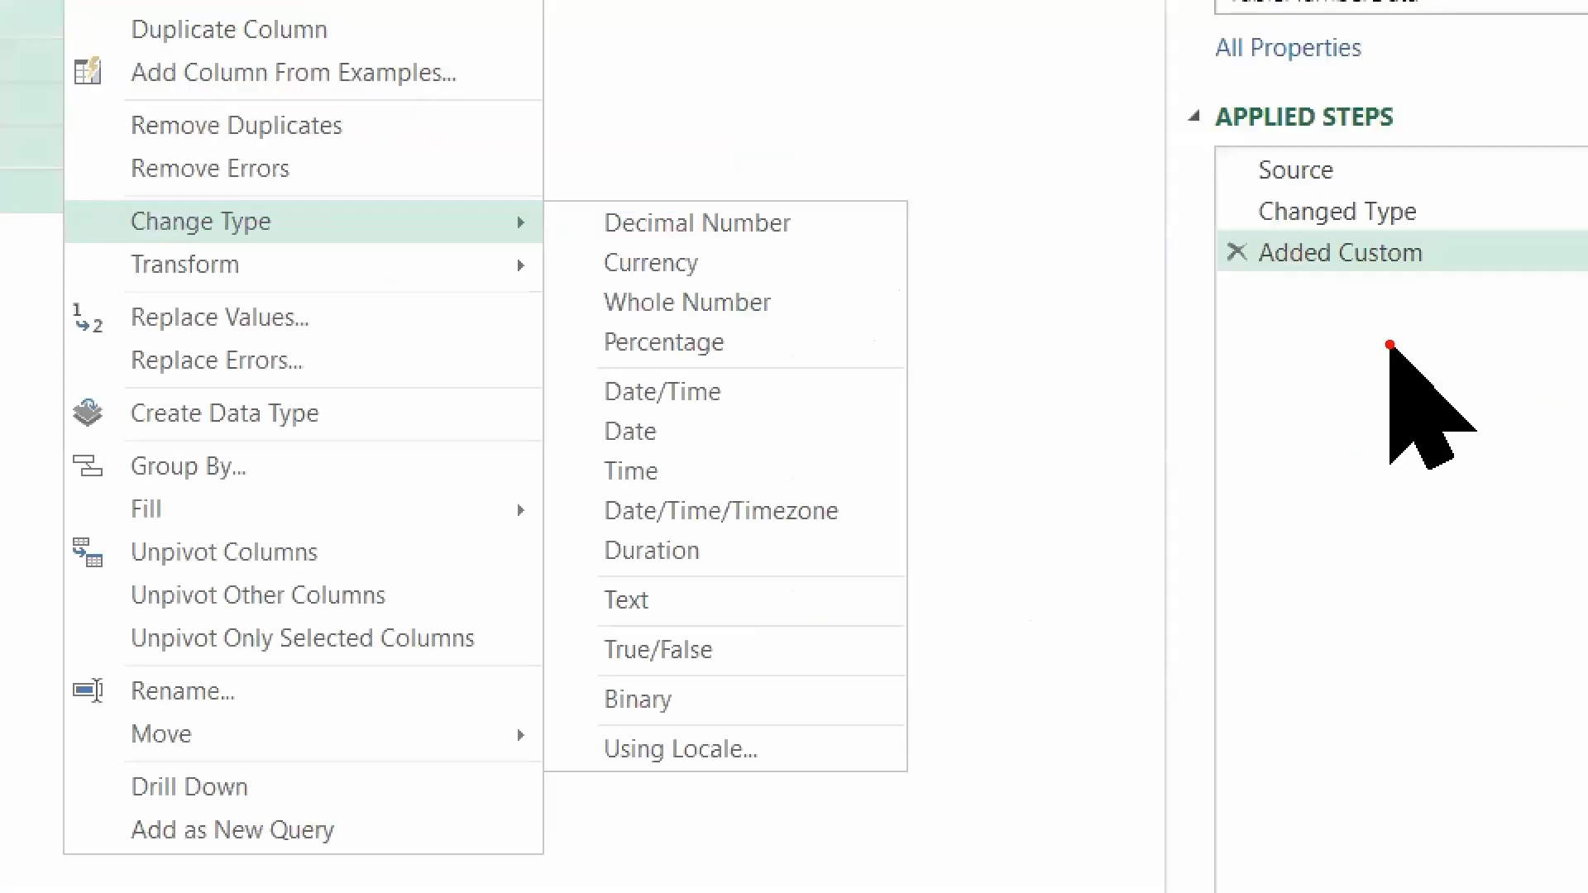
{"action": "left_click_drag", "start_coordinate": [923, 204], "coordinate": [932, 313]}
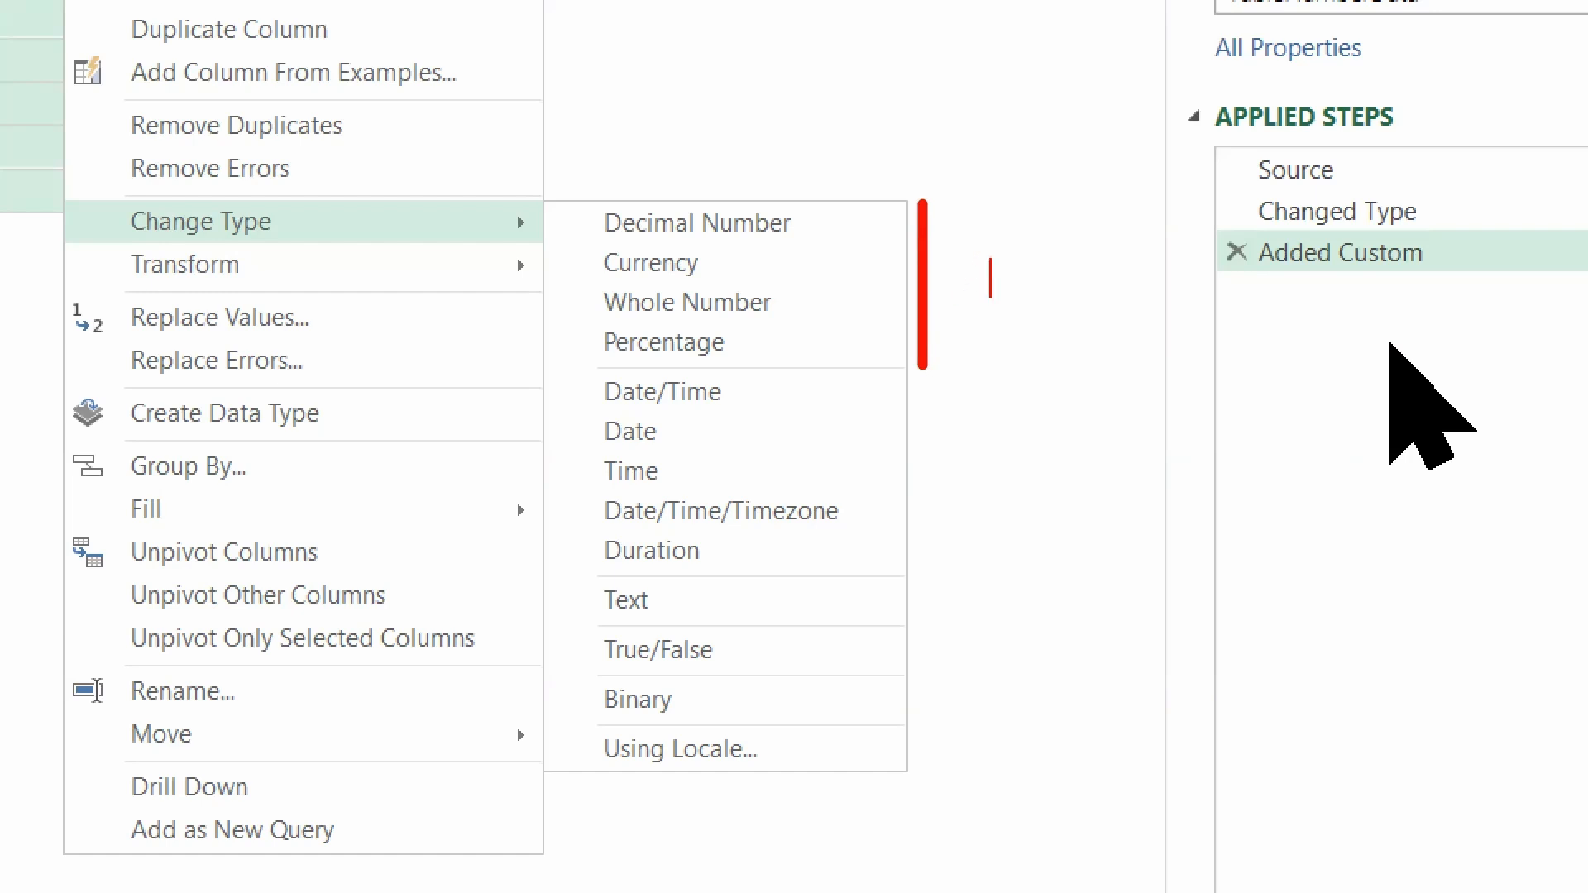
{"action": "type", "text": "numbers"}
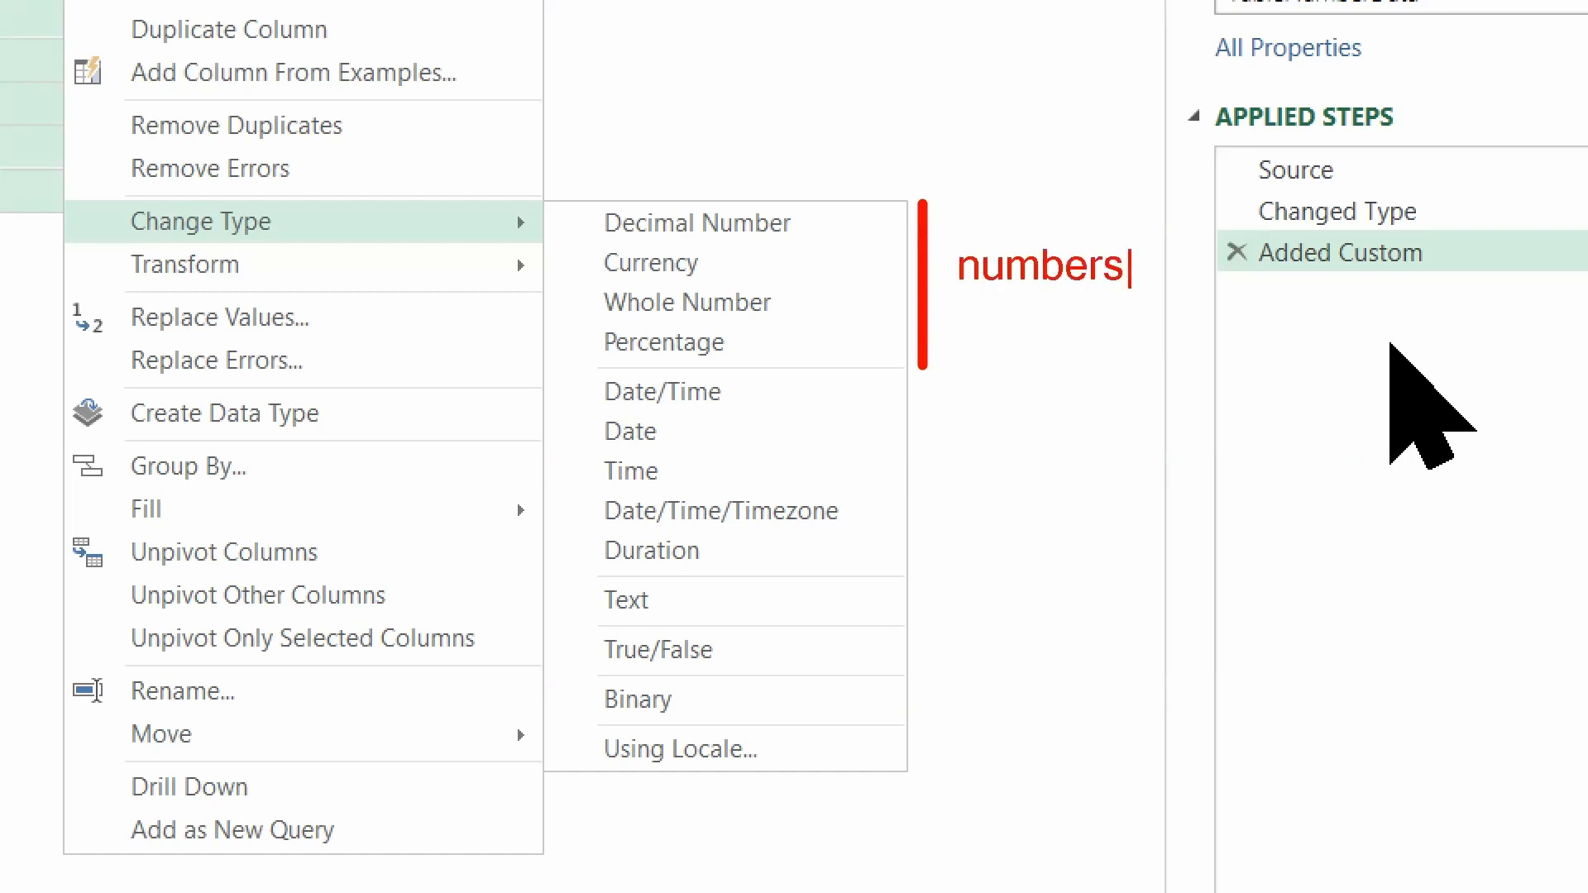
{"action": "key", "text": "Escape"}
{"action": "left_click_drag", "start_coordinate": [920, 383], "coordinate": [920, 581]}
{"action": "type", "text": "tdate/time"}
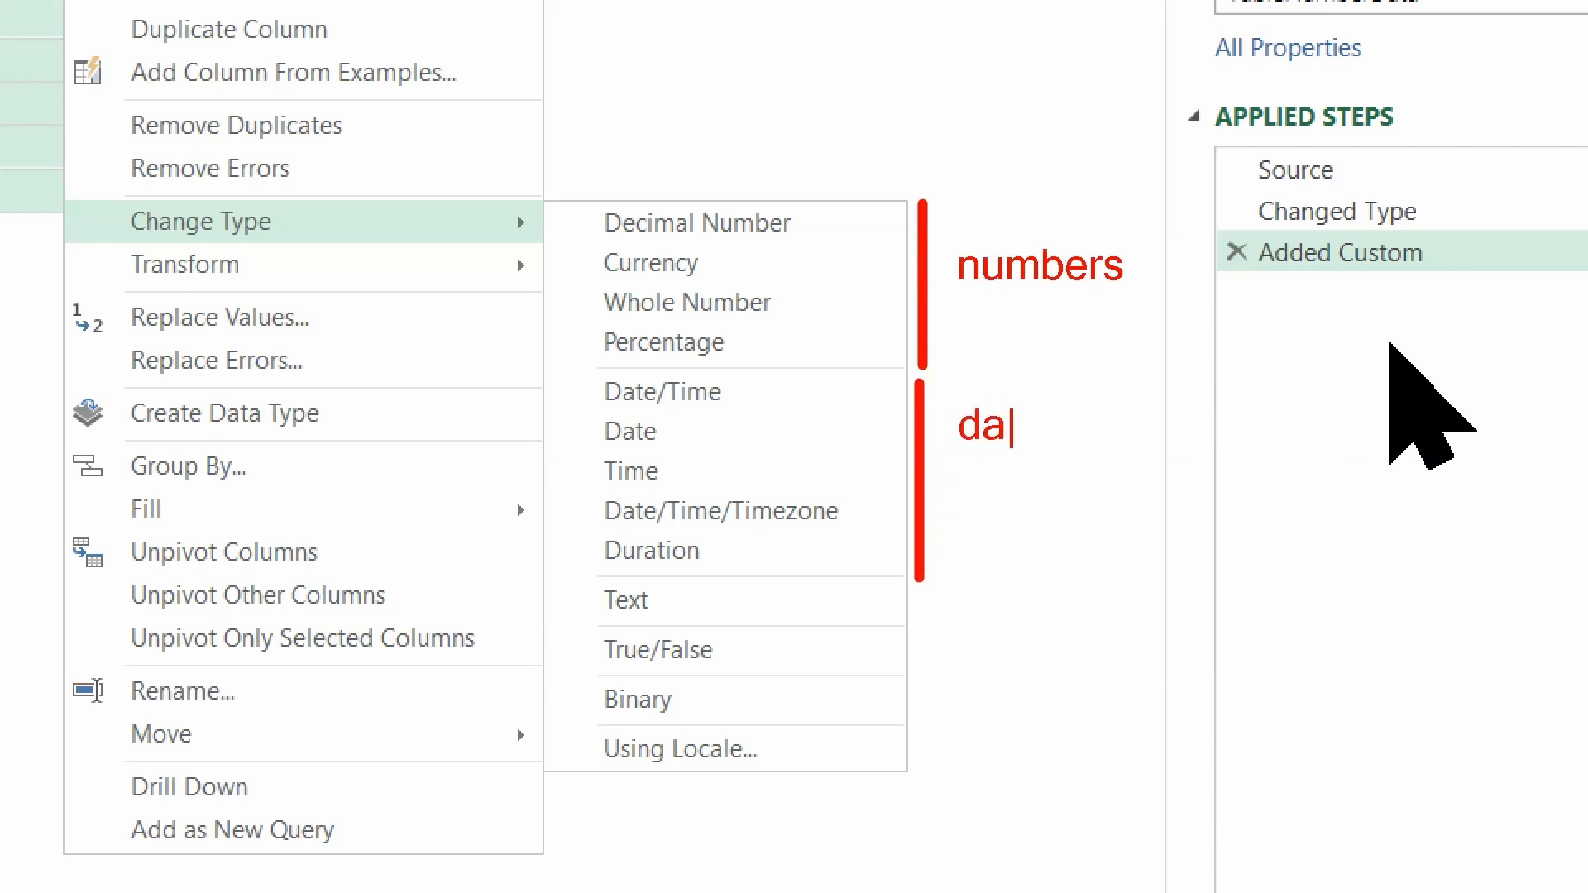
{"action": "key", "text": "Escape"}
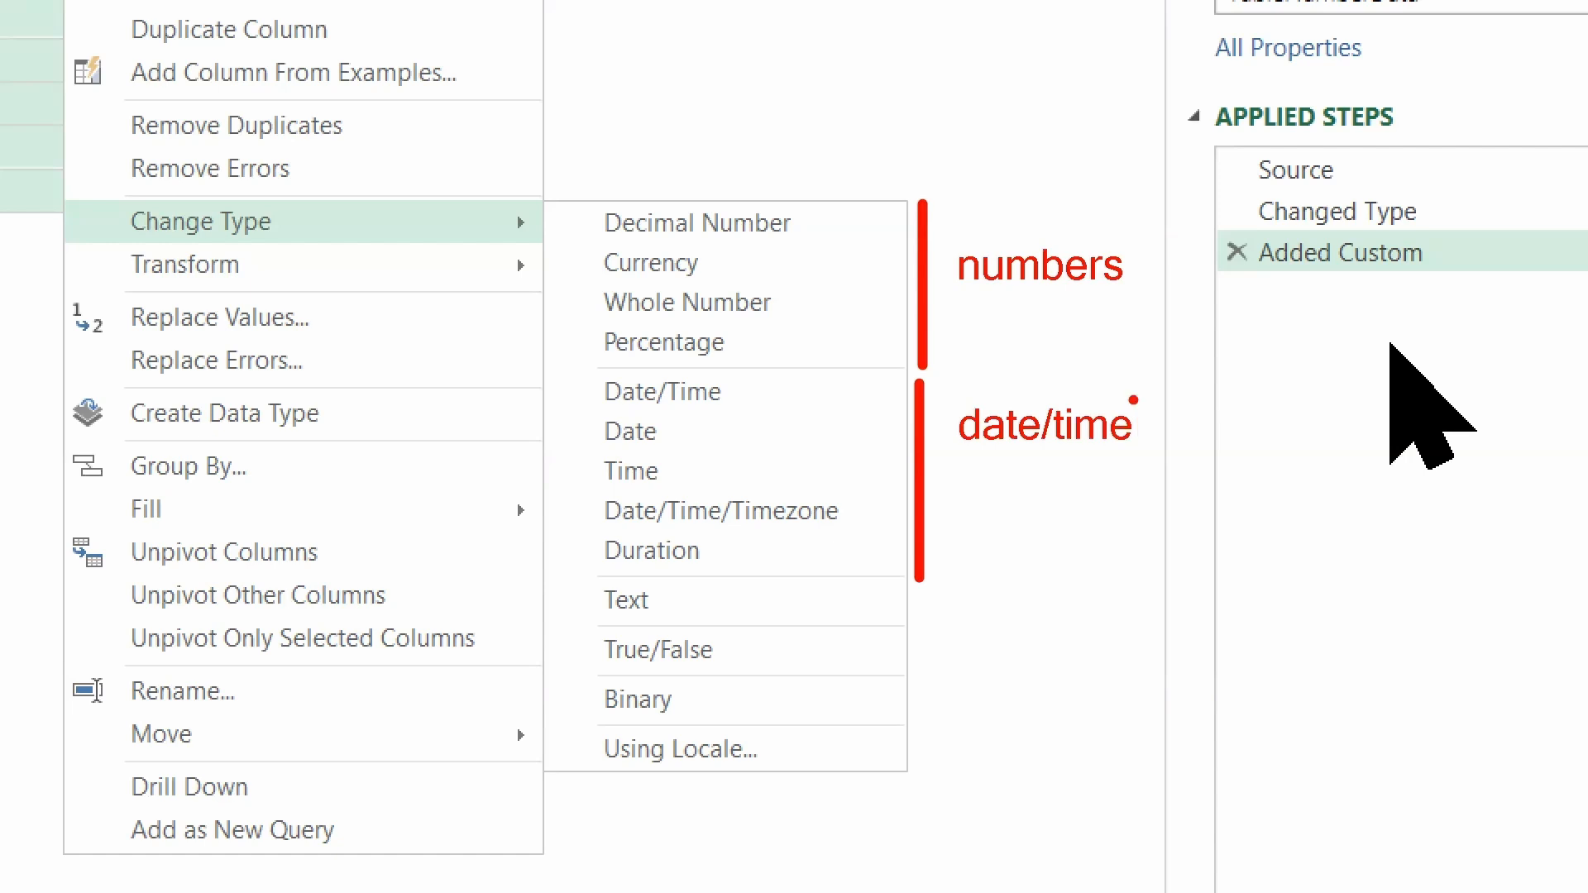
{"action": "left_click_drag", "start_coordinate": [920, 594], "coordinate": [918, 626]}
{"action": "type", "text": "t"}
{"action": "type", "text": "text"}
{"action": "key", "text": "Escape"}
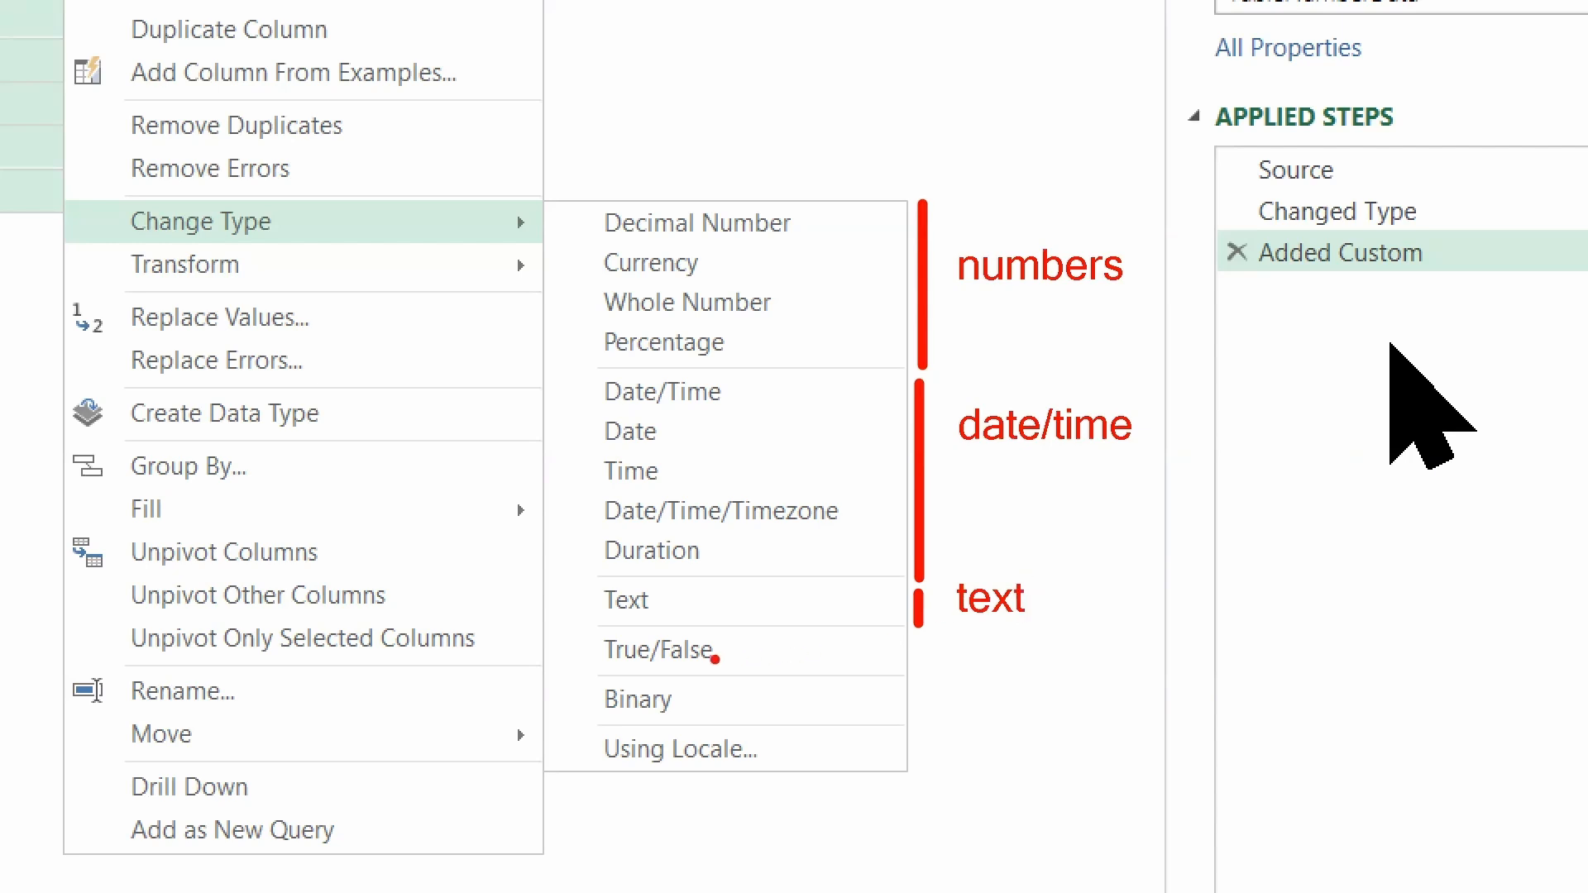
{"action": "left_click", "coordinate": [581, 652]}
{"action": "left_click", "coordinate": [579, 692]}
{"action": "left_click", "coordinate": [579, 753]}
{"action": "mouse_move", "coordinate": [530, 180]}
{"action": "left_mouse_down"}
{"action": "mouse_move", "coordinate": [924, 362]}
{"action": "mouse_move", "coordinate": [1109, 538]}
{"action": "mouse_move", "coordinate": [1161, 636]}
{"action": "left_mouse_up"}
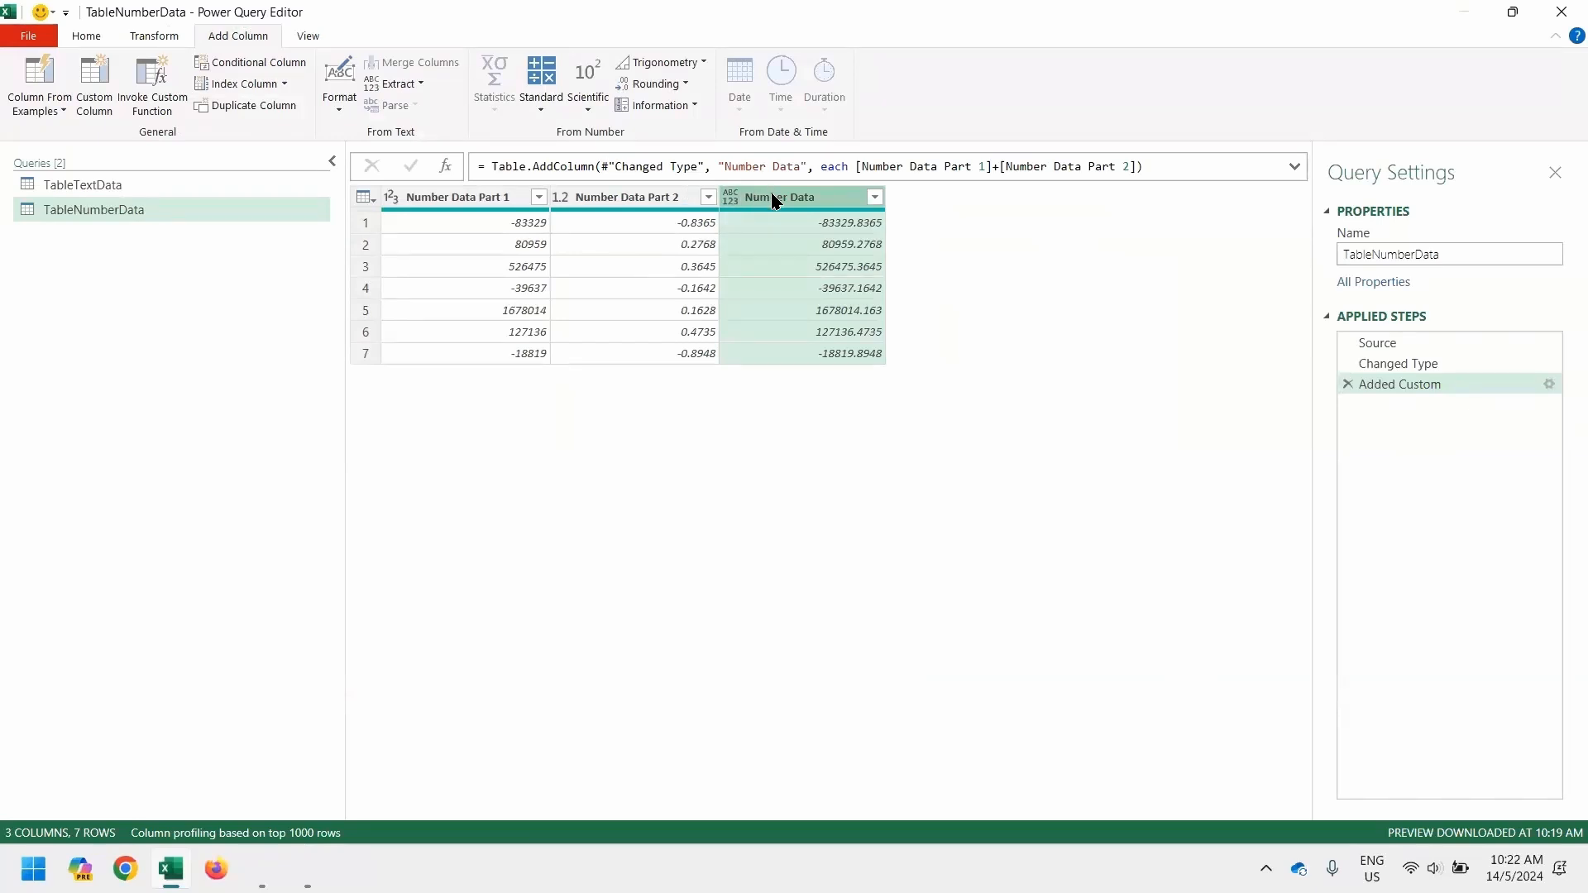
{"action": "right_click", "coordinate": [776, 201]}
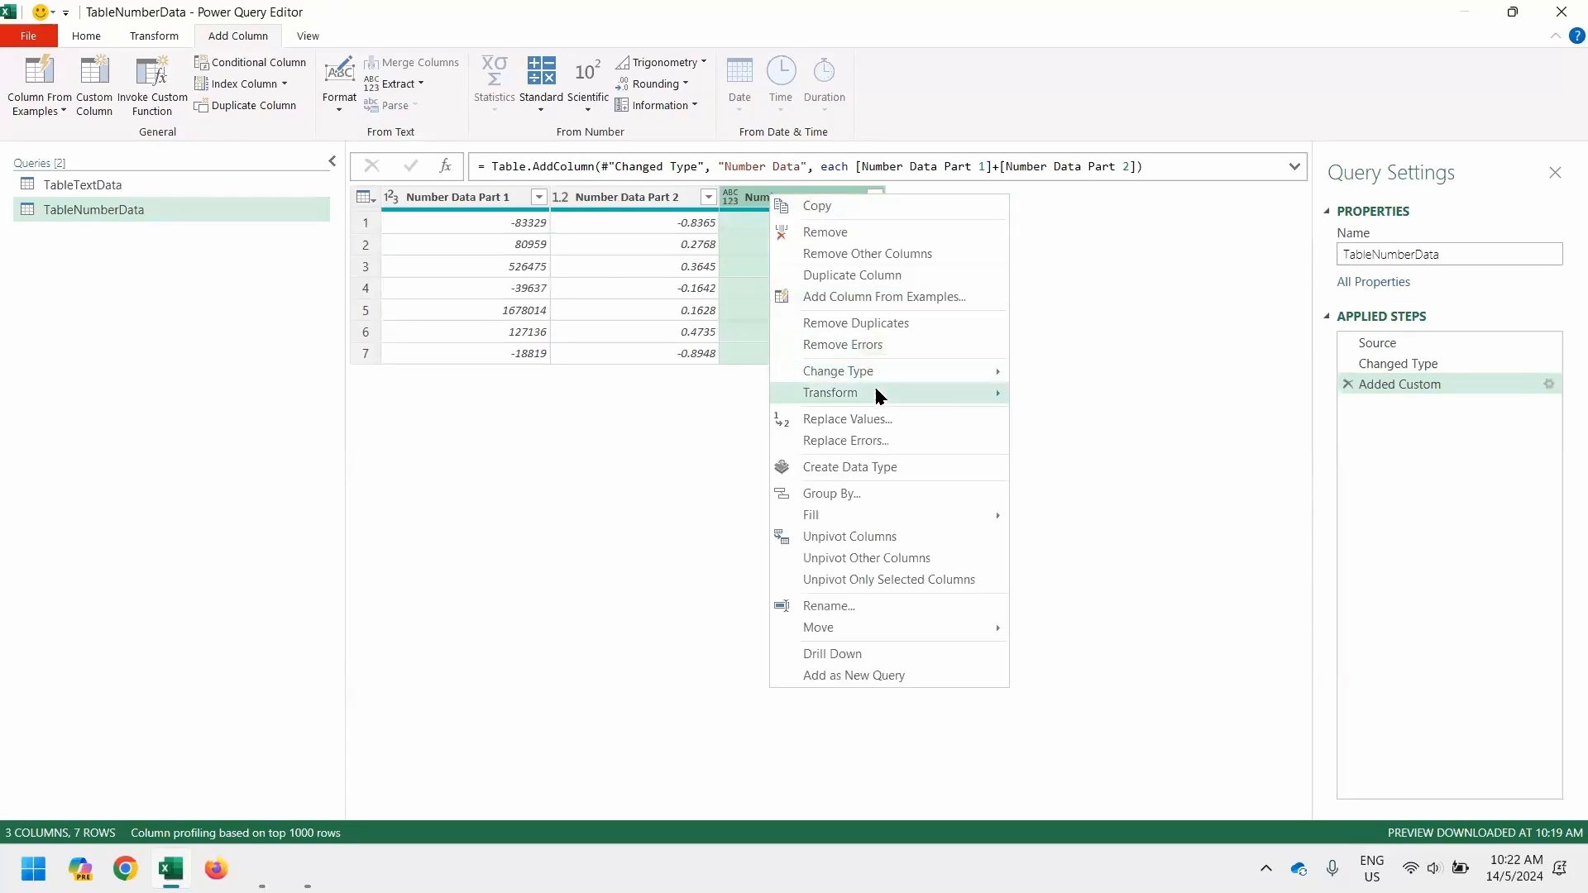
{"action": "mouse_move", "coordinate": [923, 394]}
{"action": "mouse_move", "coordinate": [964, 364]}
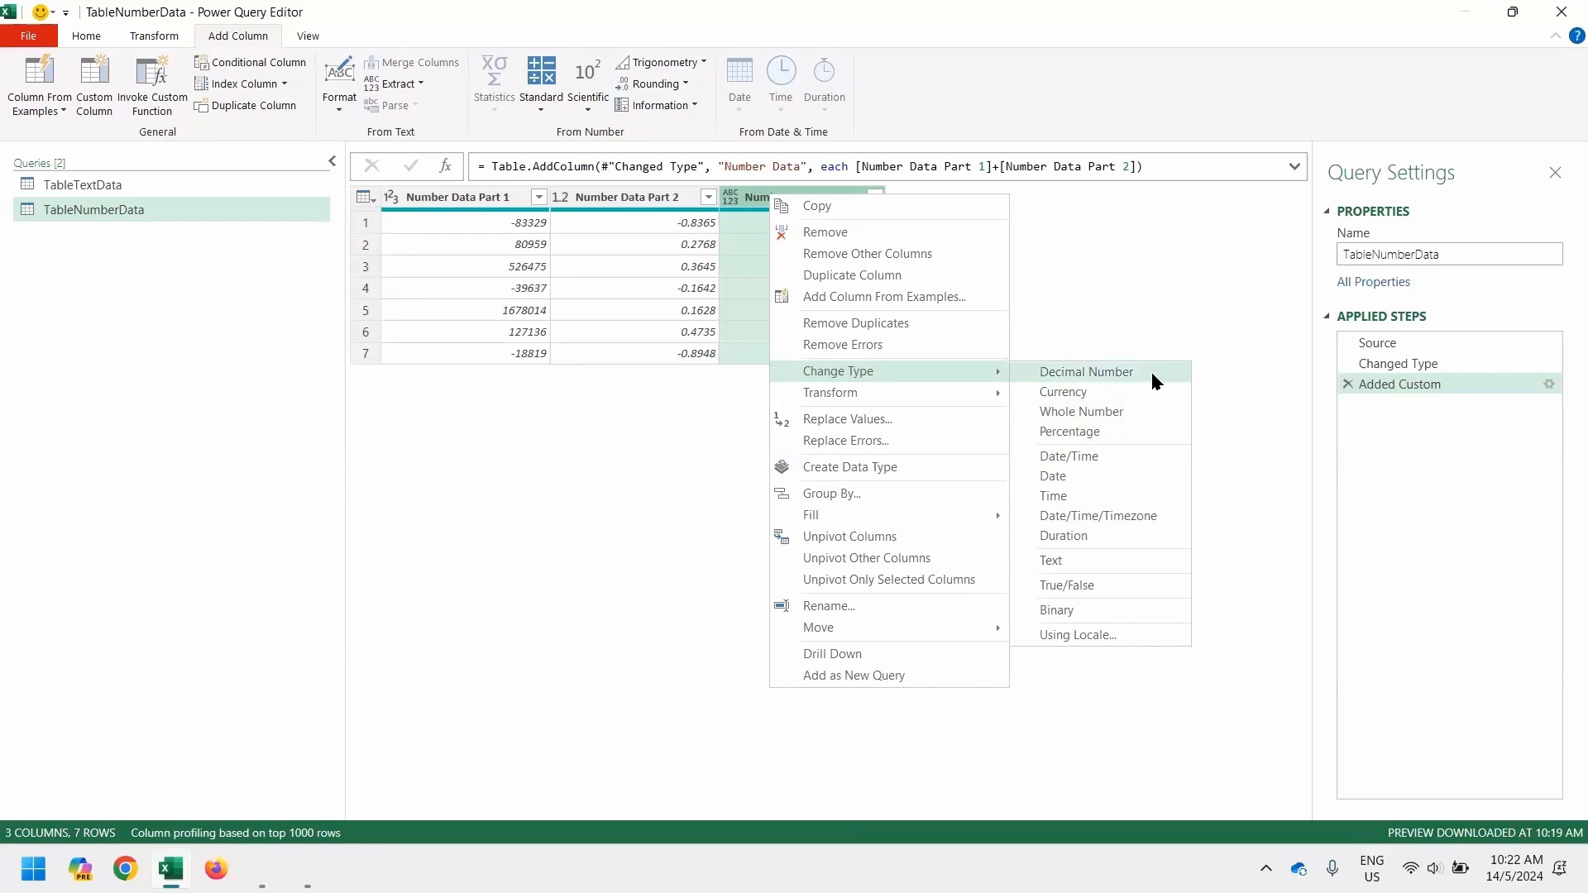
{"action": "key", "text": "Escape"}
{"action": "key", "text": "Escape"}
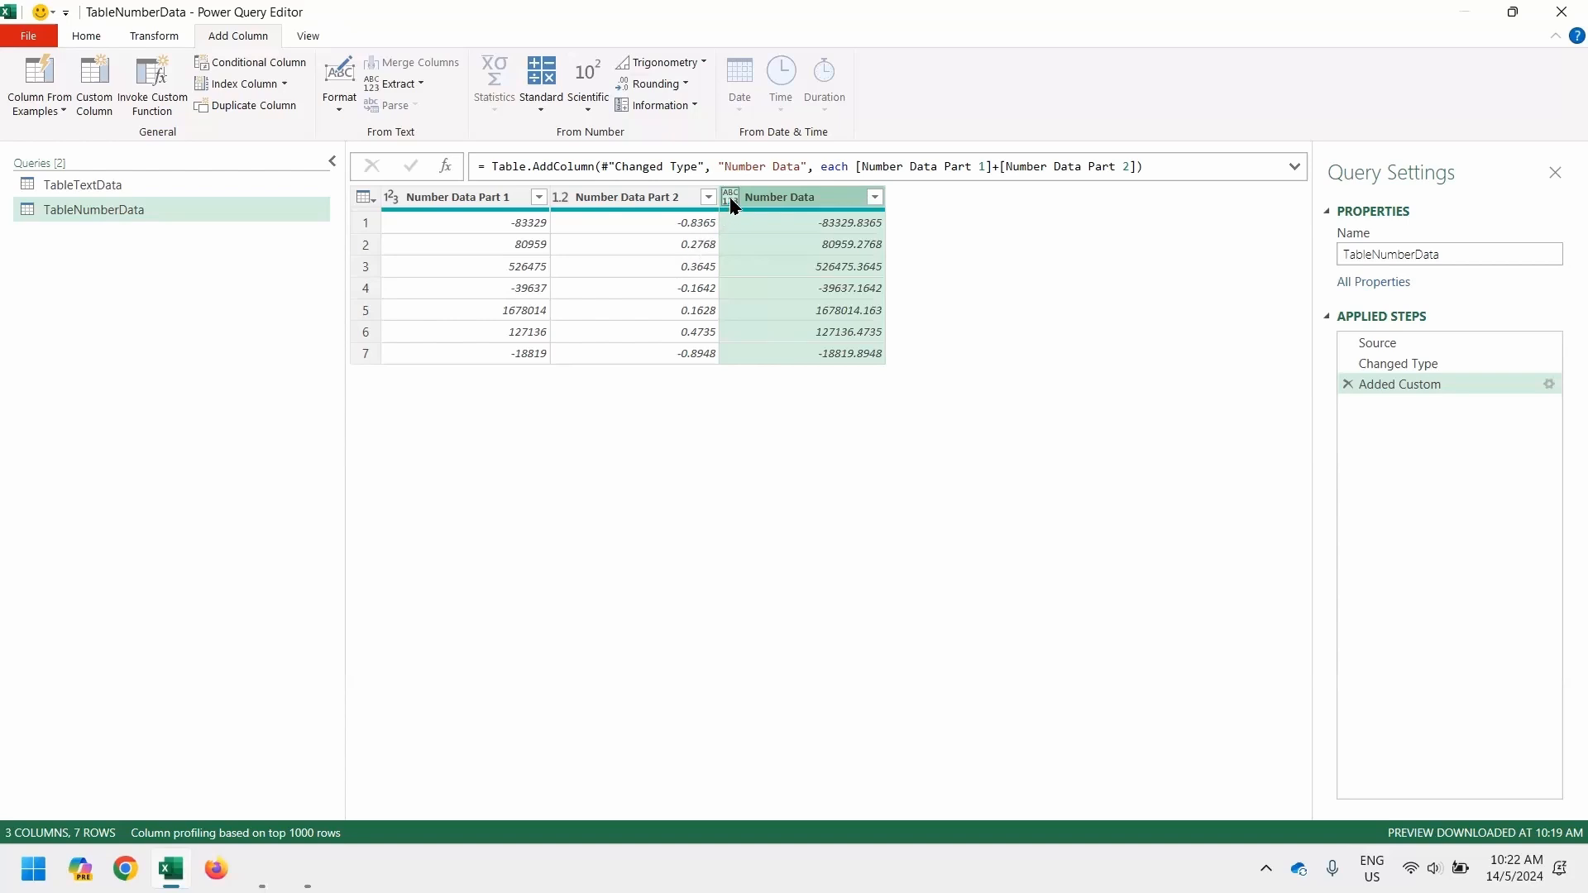
- Change the Number Data column's data type to Decimal Number and load the query results into the workbook
{"action": "left_click", "coordinate": [731, 199]}
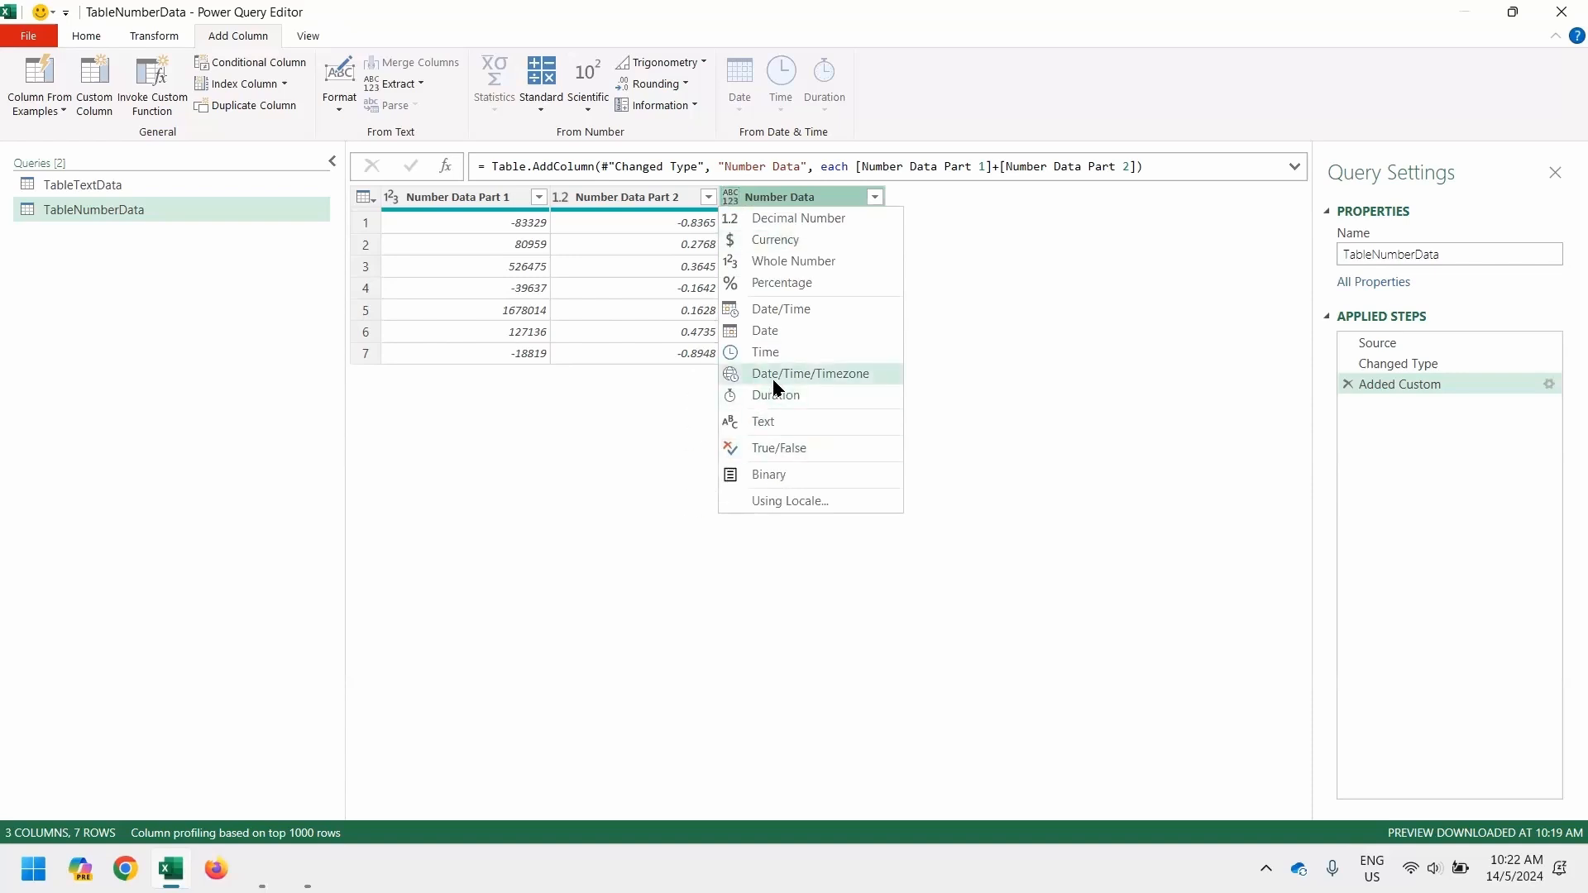
{"action": "left_click", "coordinate": [818, 222]}
{"action": "left_click", "coordinate": [70, 38]}
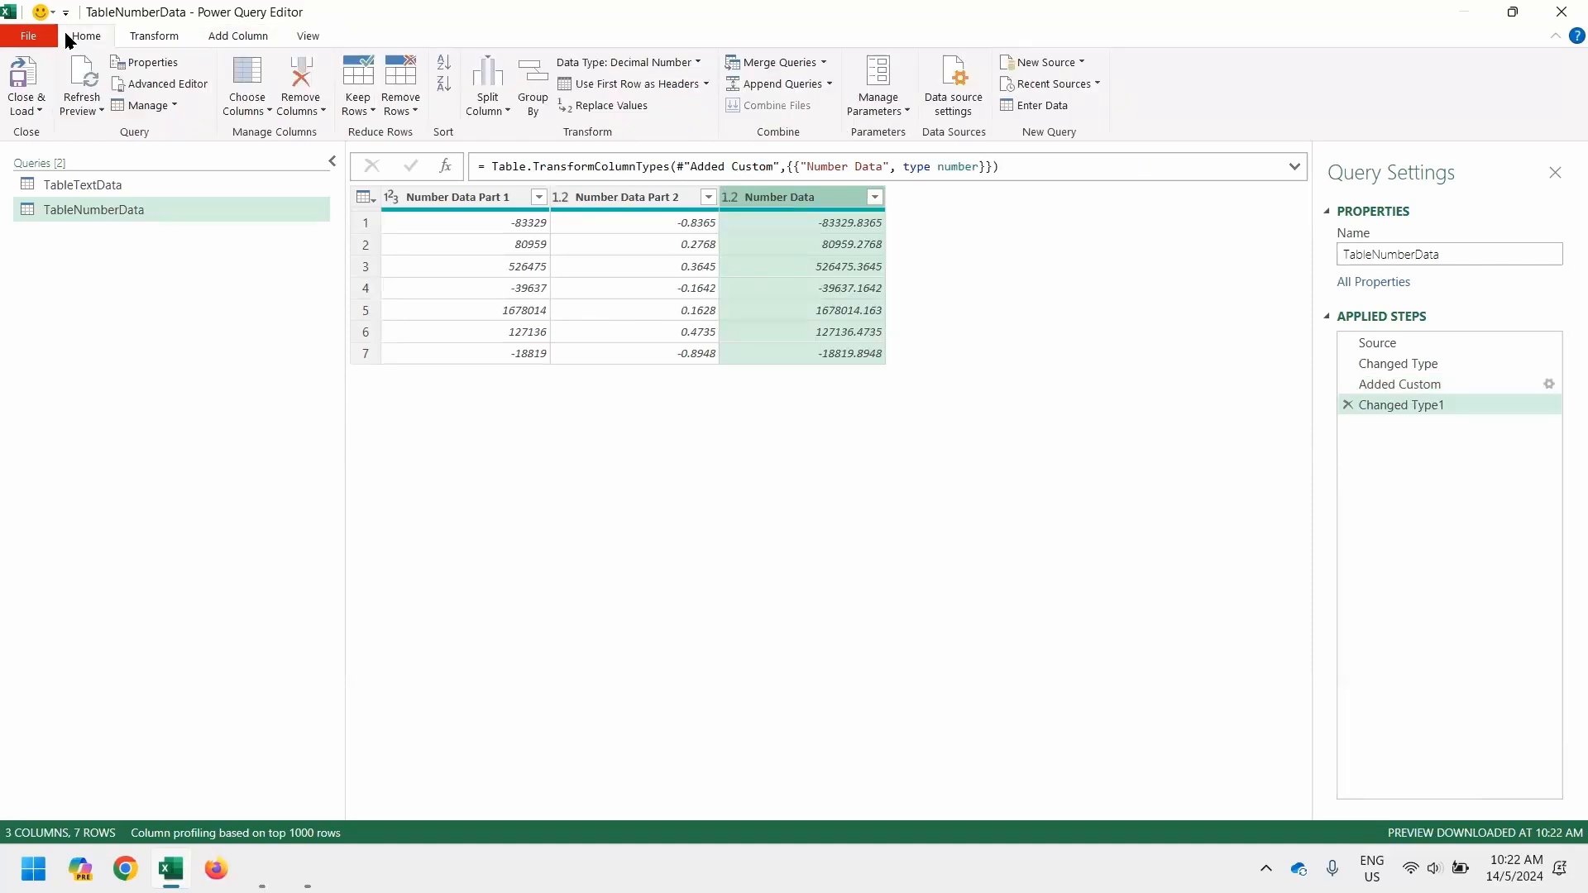
{"action": "left_click", "coordinate": [25, 78]}
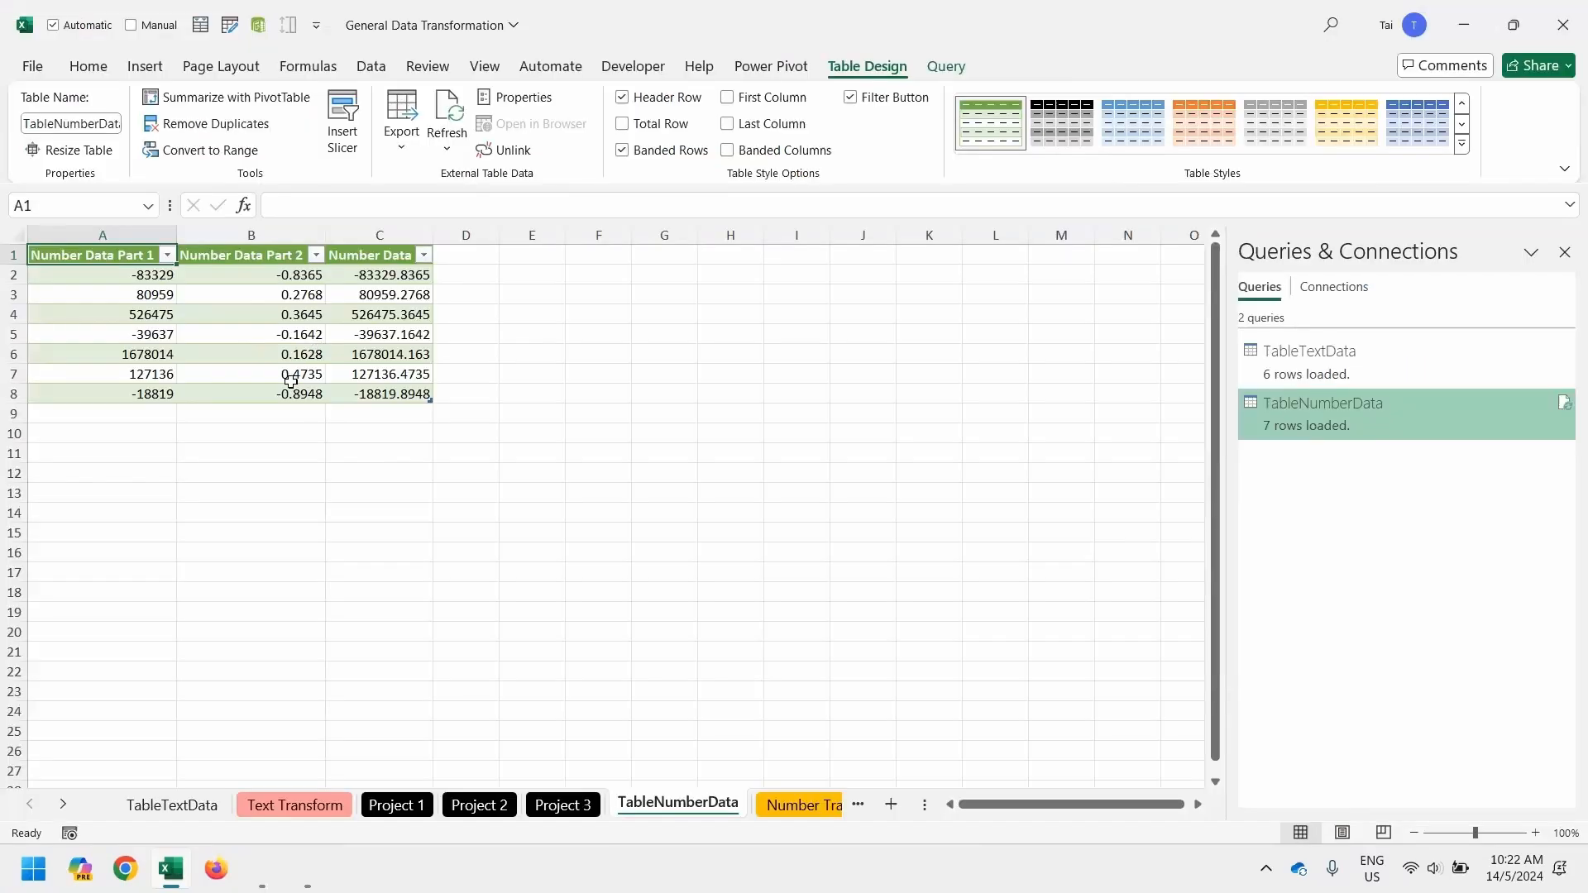